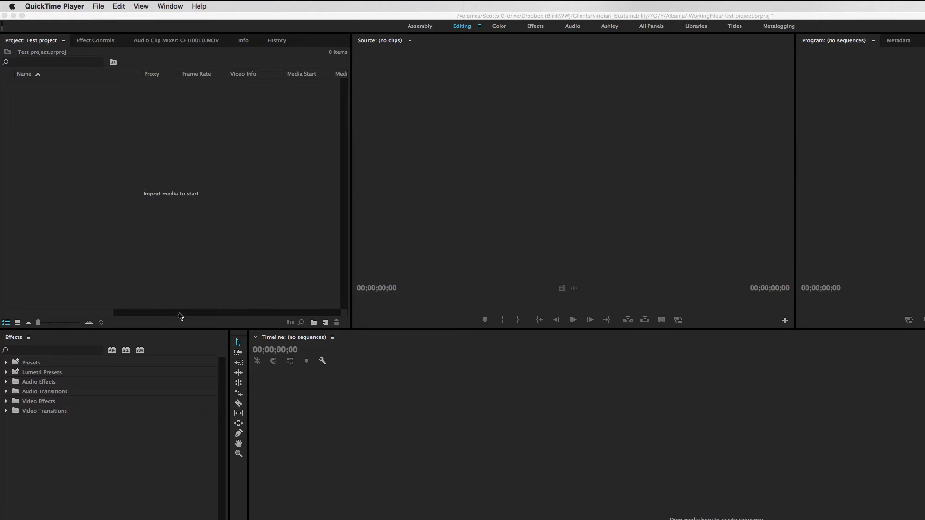
Step: Import CF1I0007.MOV through CF1I0011.MOV into the Test project and preview CF1I0011.MOV
left_click(171, 195)
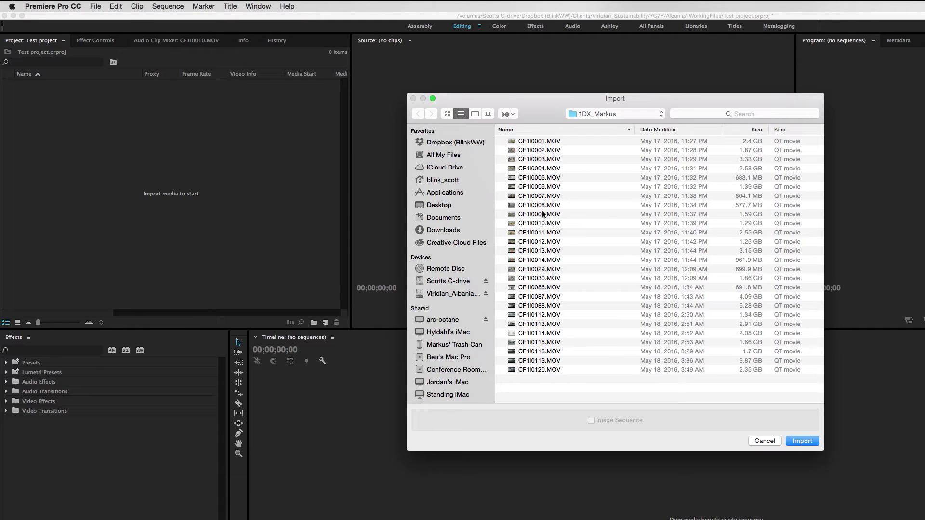
left_click(540, 197)
left_click(543, 231, "shift")
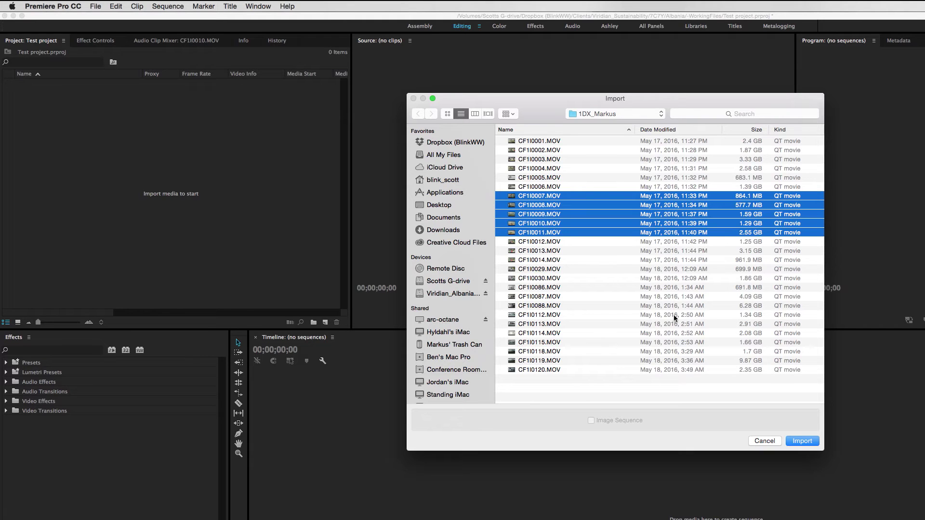
left_click(802, 441)
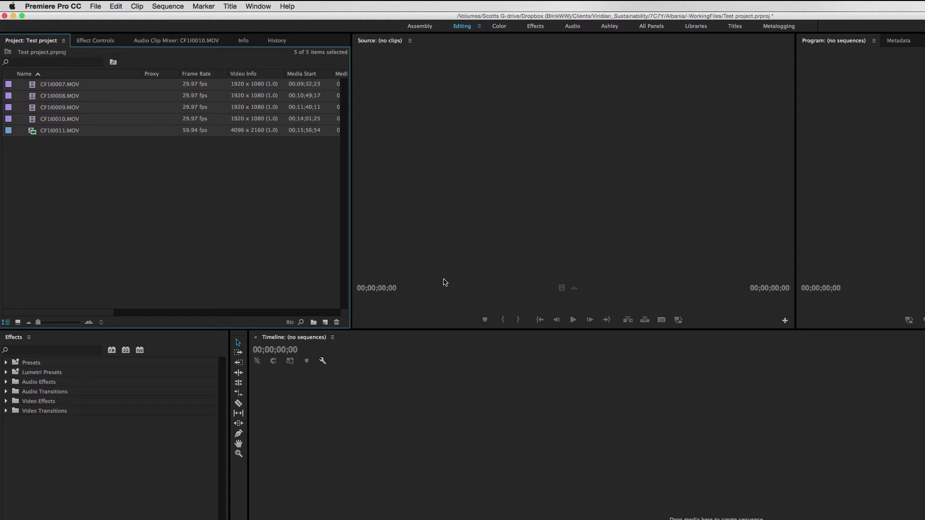
left_click(155, 195)
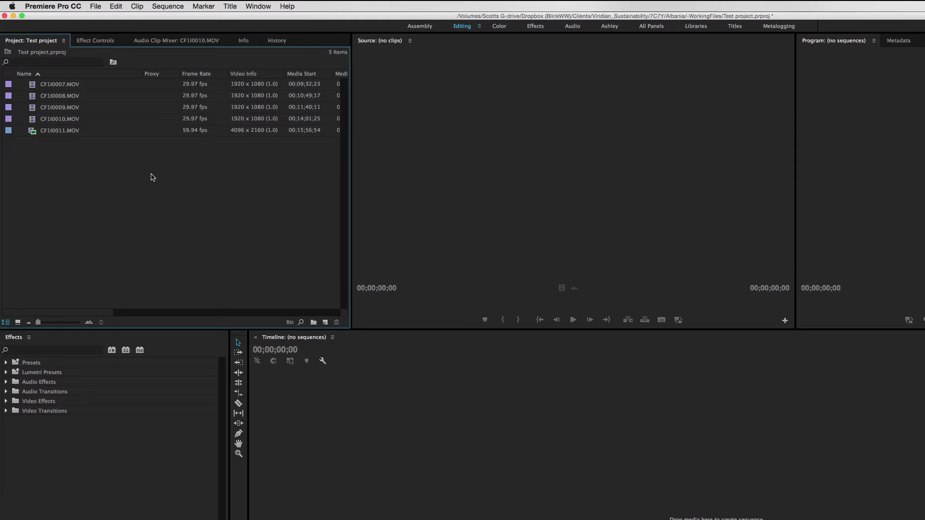
double_click(150, 131)
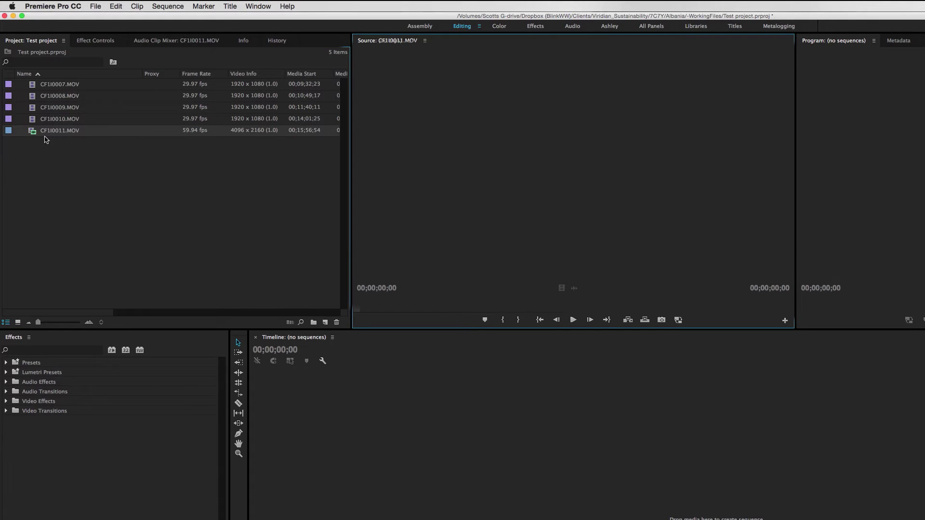
Step: Load CF1I0010.MOV into the Source Monitor and play it to check its motion
double_click(34, 120)
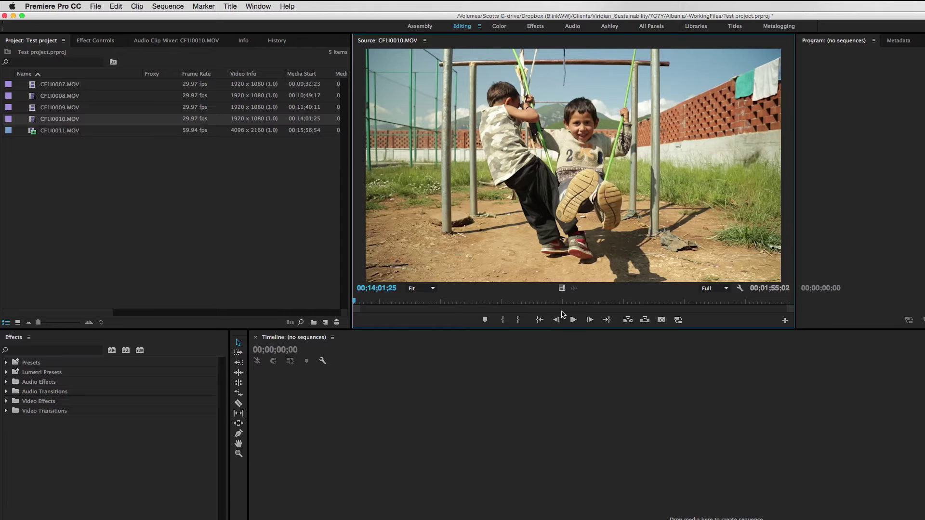
left_click(573, 320)
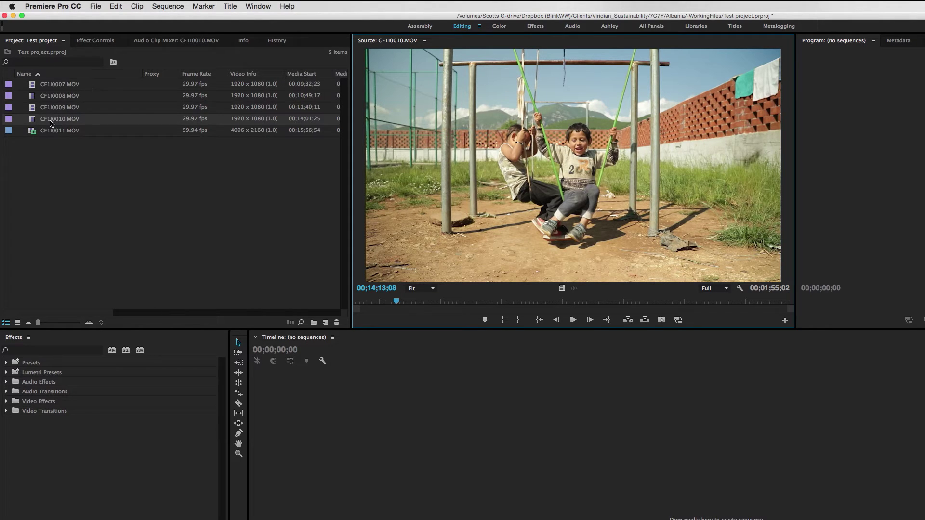
right_click(33, 123)
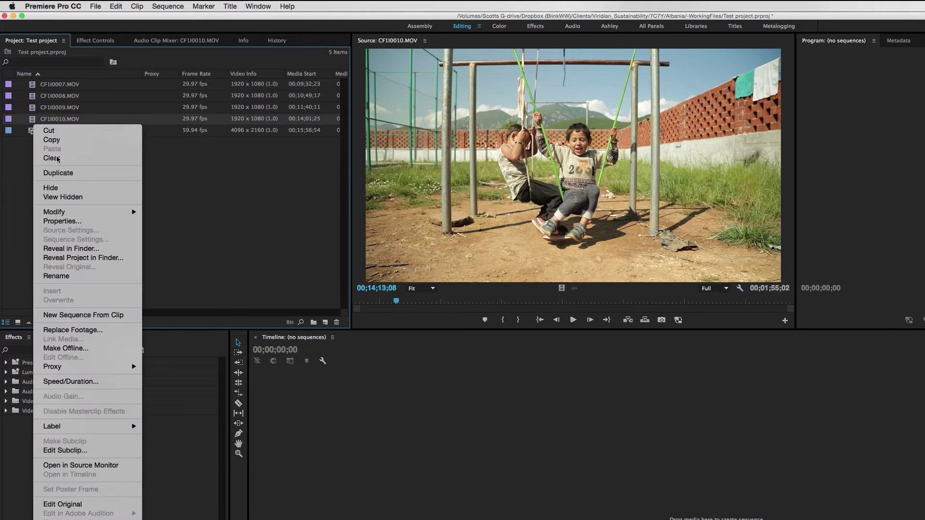
Step: Interpret CF1I0010.MOV's footage with an assumed frame rate of 23.976 fps
mouse_move(105, 214)
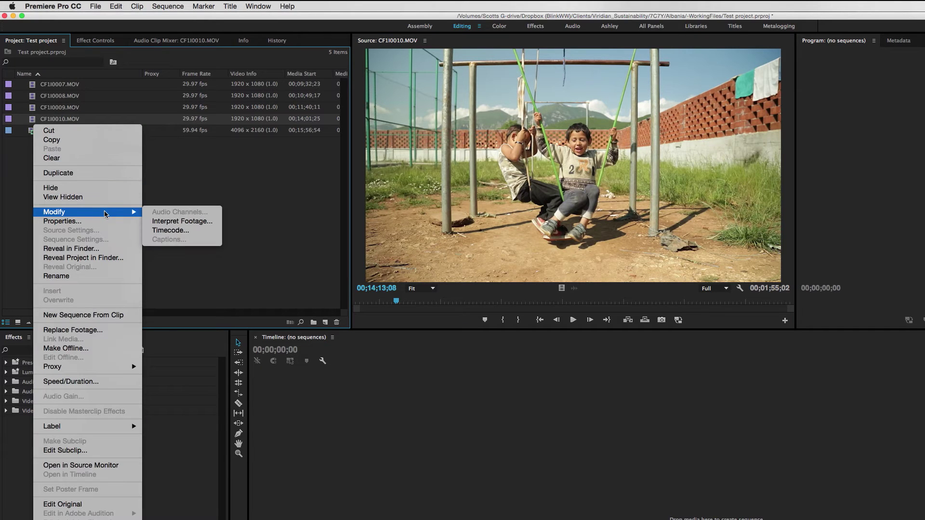
left_click(179, 221)
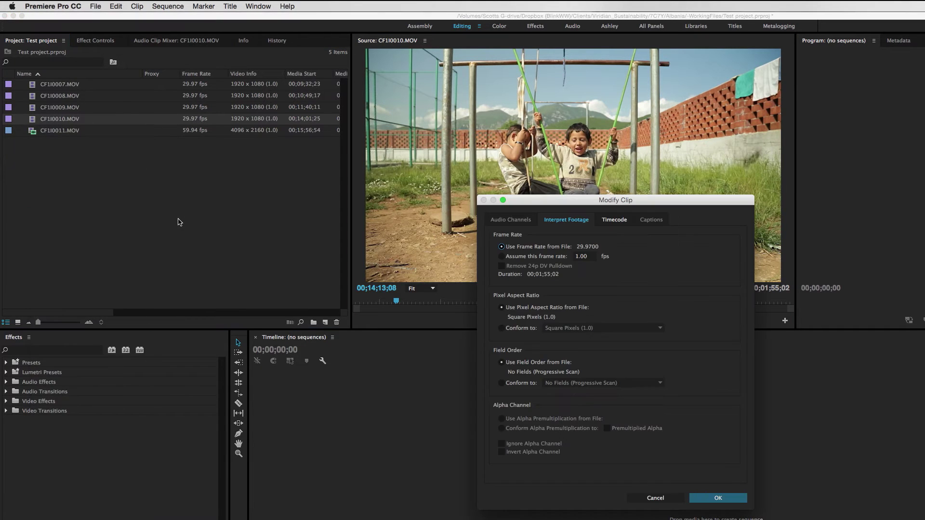
left_click_drag(532, 201, 376, 161)
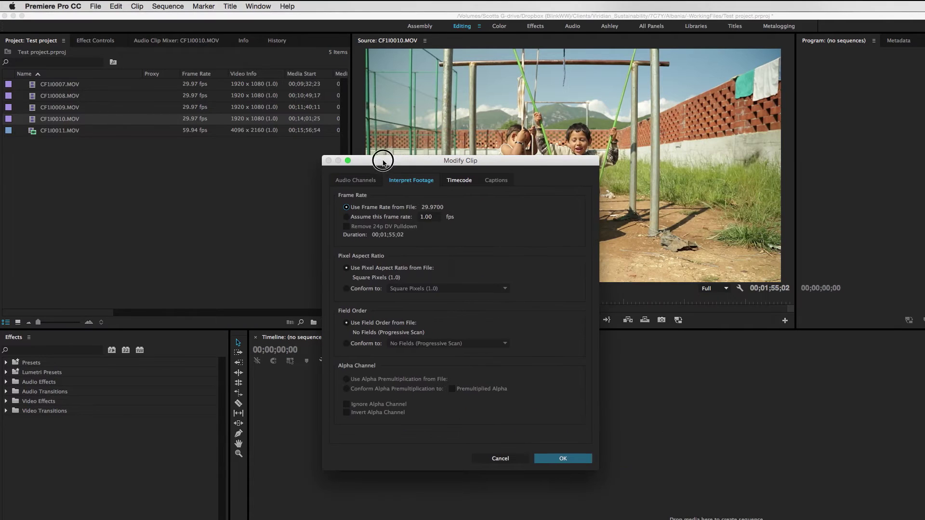
left_click(347, 219)
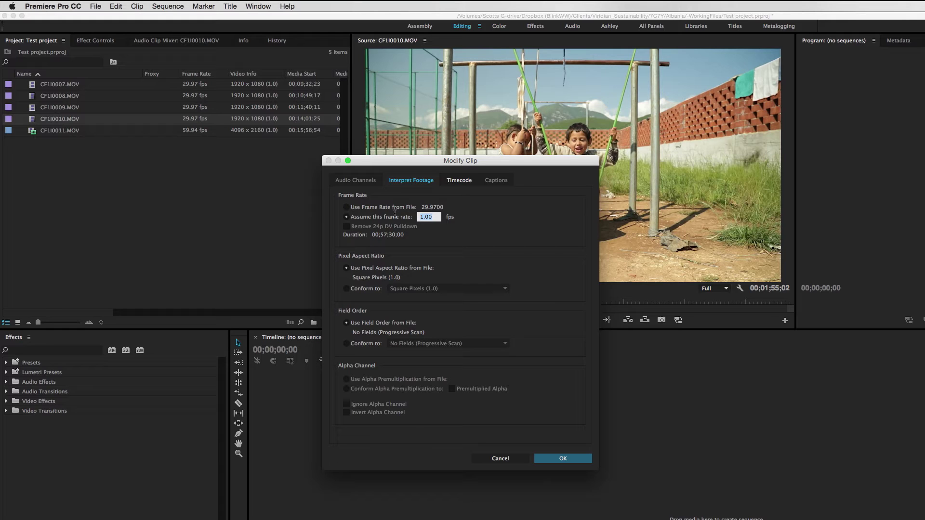
type("23.976")
left_click(566, 460)
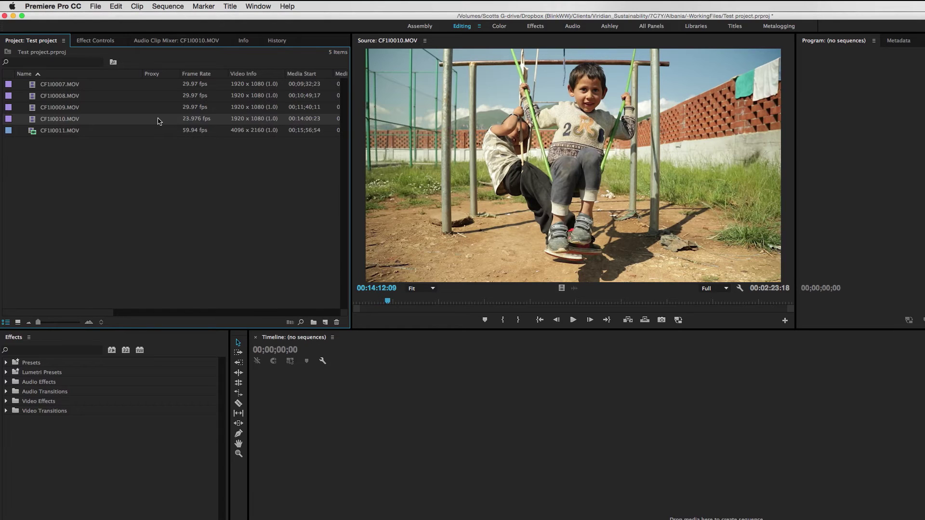
Step: Play the reinterpreted CF1I0010.MOV briefly to check its new speed
mouse_move(198, 123)
left_click(574, 321)
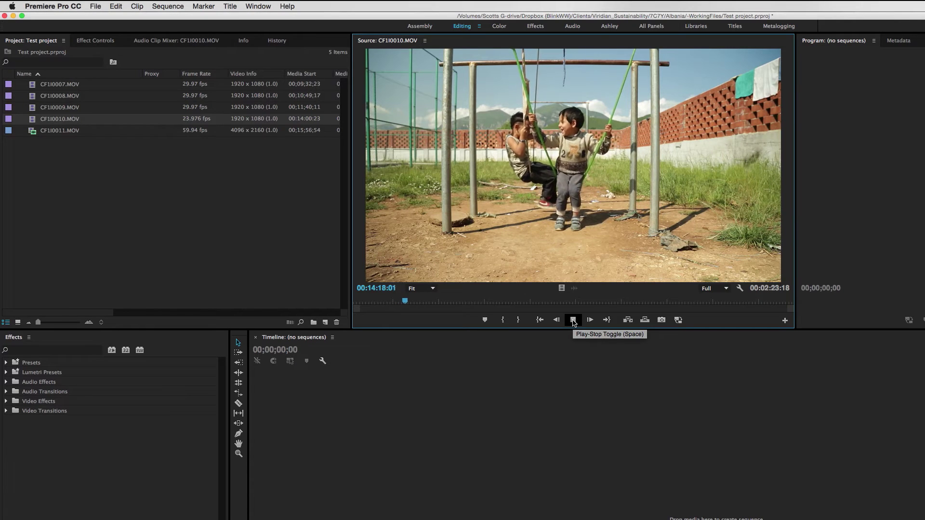
left_click(574, 320)
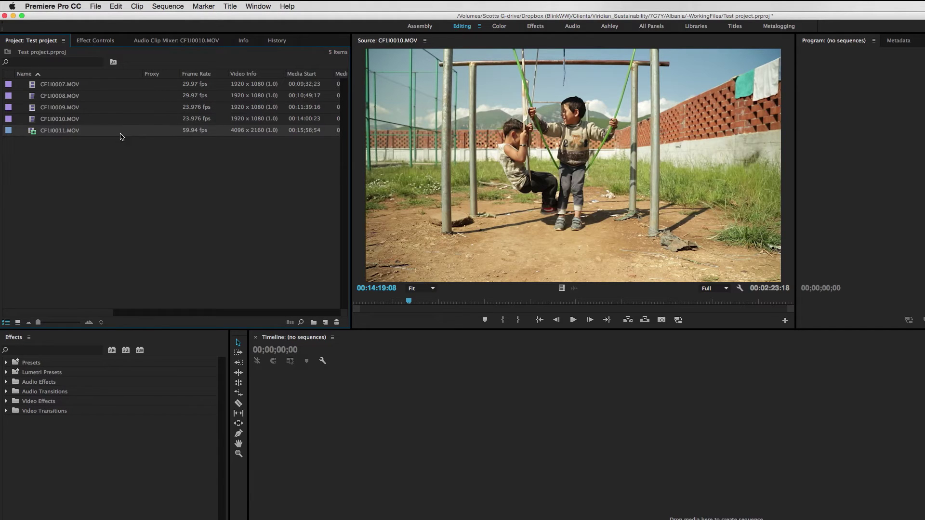
mouse_move(76, 128)
right_click(60, 119)
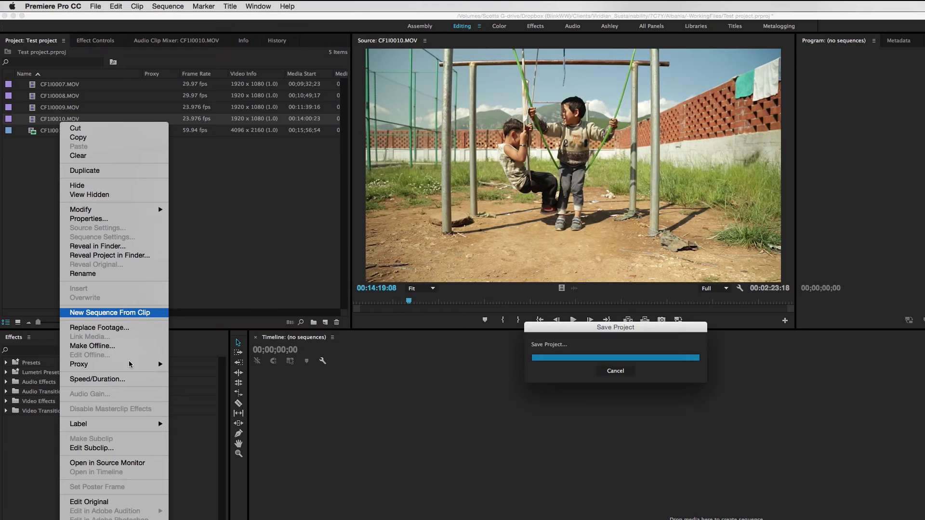
Step: Create H.264 proxies for CF1I0010.MOV using the 960x540 H.264 preset into /Volumes/BlinkShare/Proxies
mouse_move(158, 367)
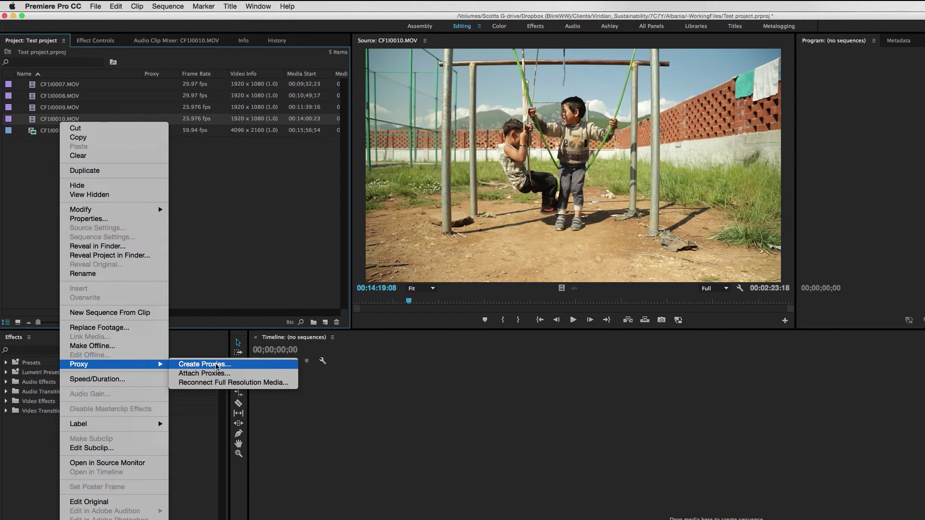
left_click(216, 365)
left_click_drag(536, 271, 455, 233)
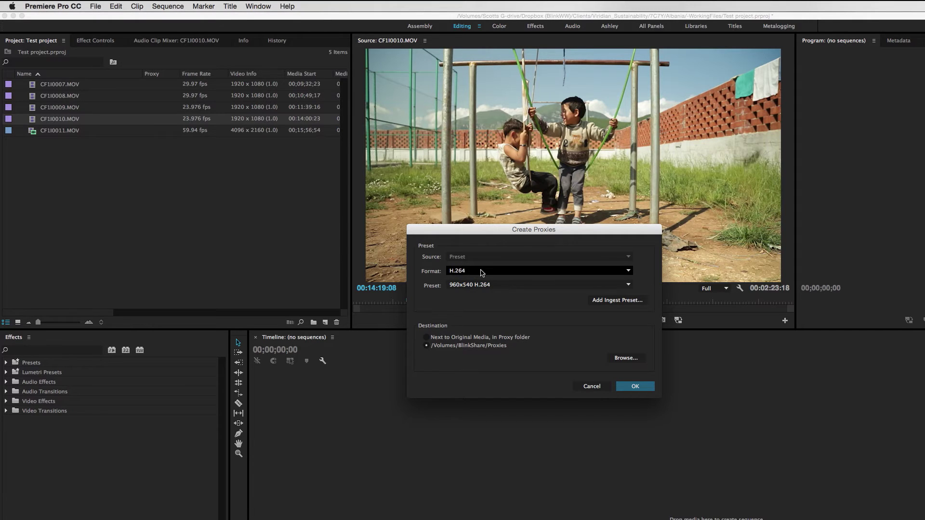
left_click(627, 270)
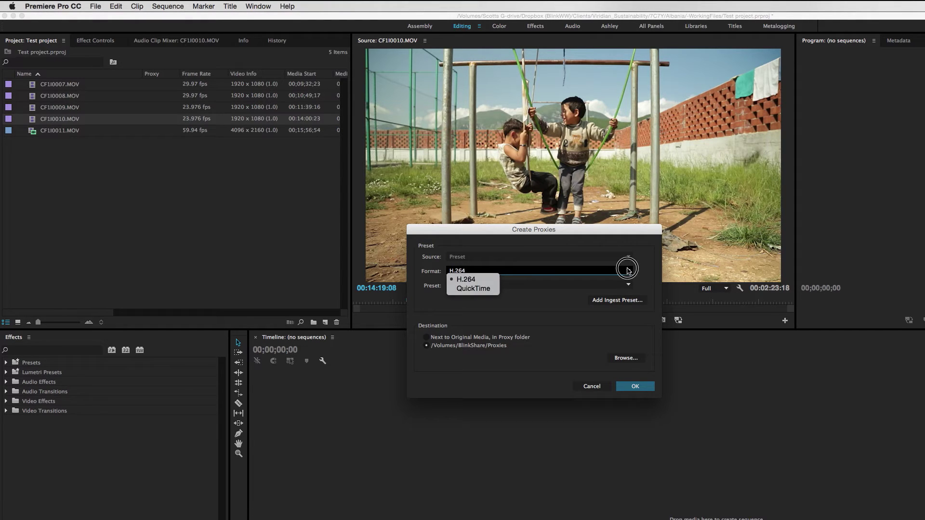
left_click(628, 271)
left_click(628, 285)
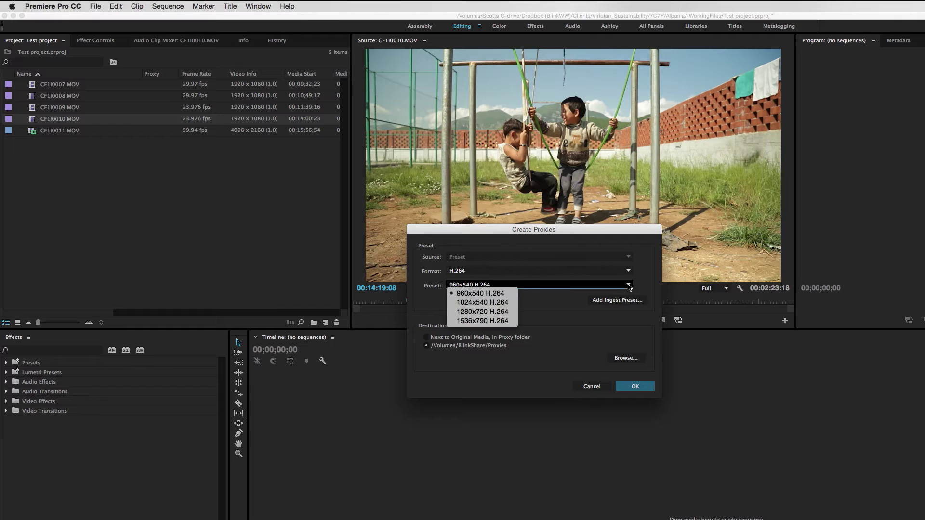
left_click(480, 294)
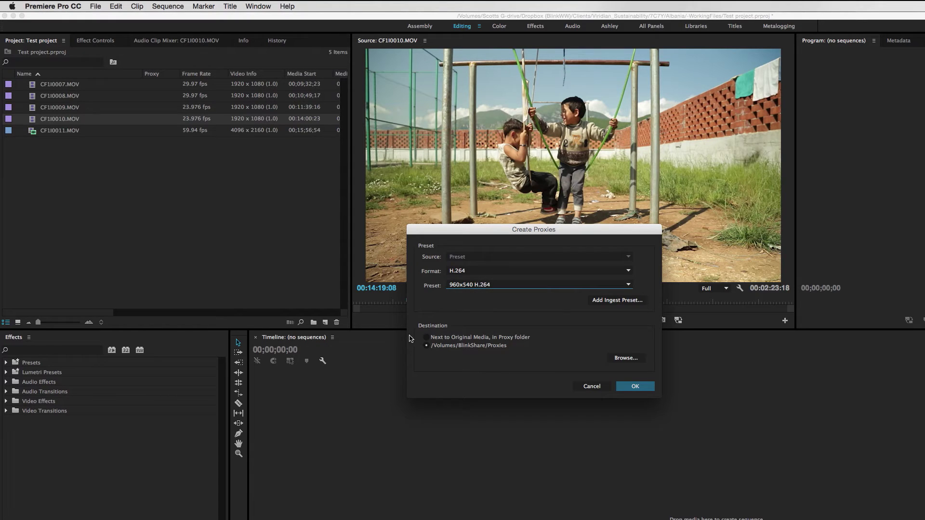
left_click(637, 386)
left_click(636, 386)
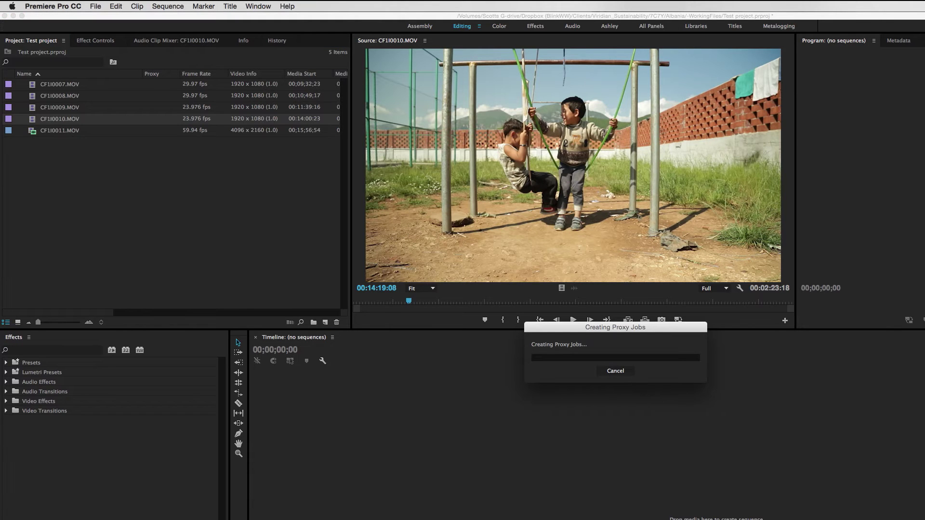
Step: Let Media Encoder finish encoding CF1I0010_Proxy.mp4, then return to Premiere Pro
key("super+Tab")
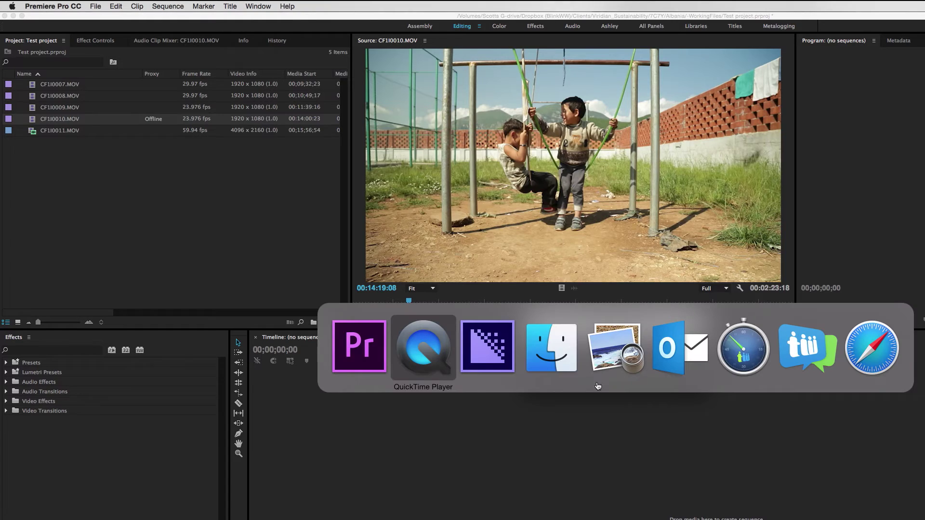
left_click(488, 362)
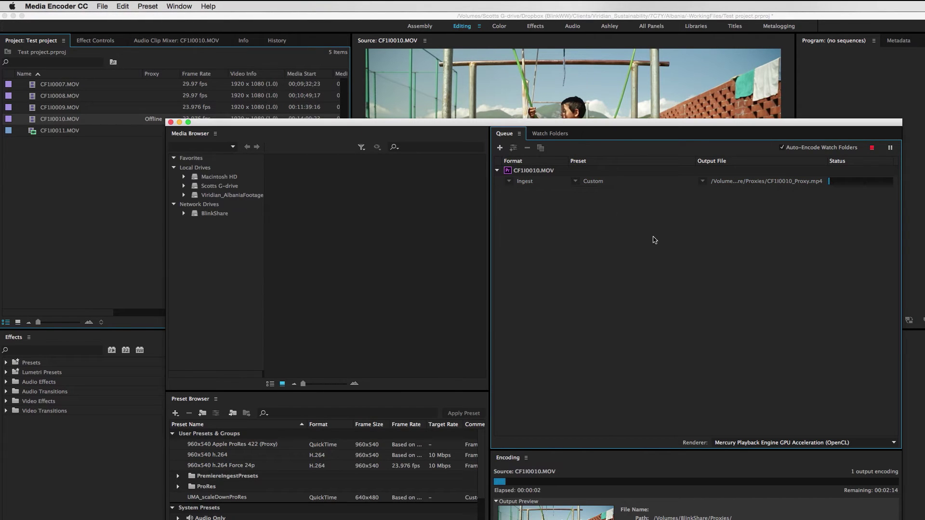
mouse_move(550, 172)
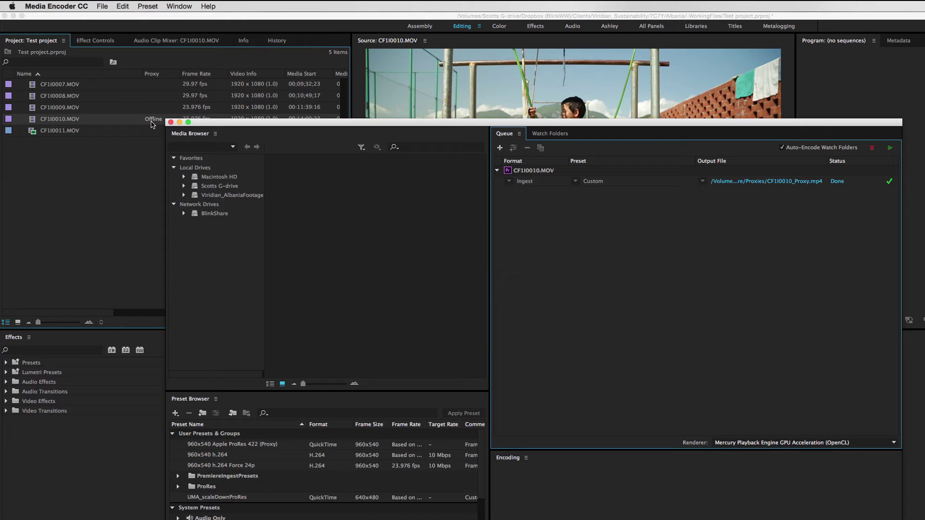
left_click(142, 19)
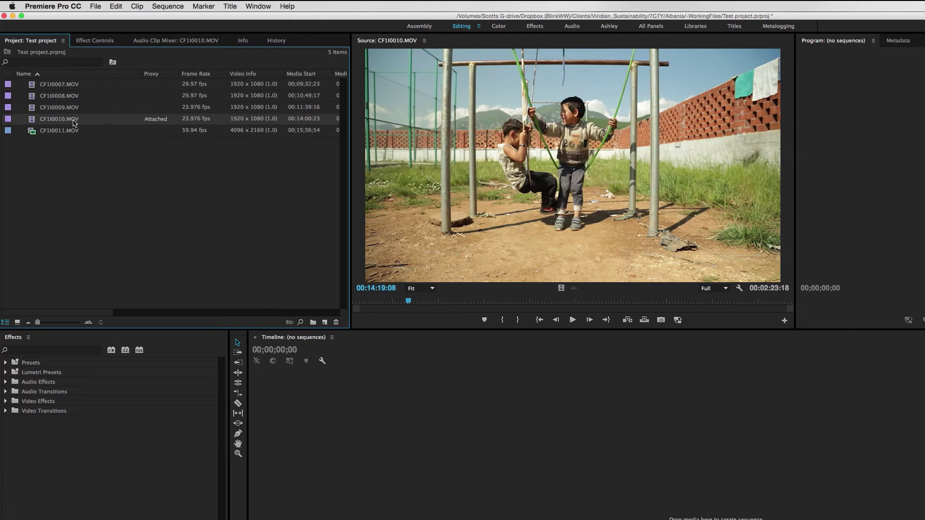
Step: Cancel out of the Button Editor, return the source playhead to the clip start, and enable proxies
mouse_move(75, 123)
left_click(785, 321)
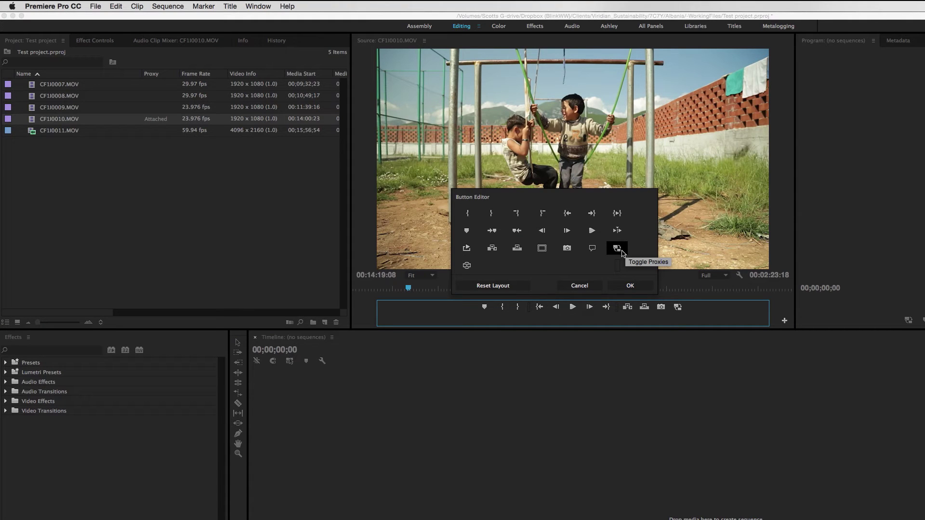
left_click(580, 285)
left_click_drag(380, 307, 337, 304)
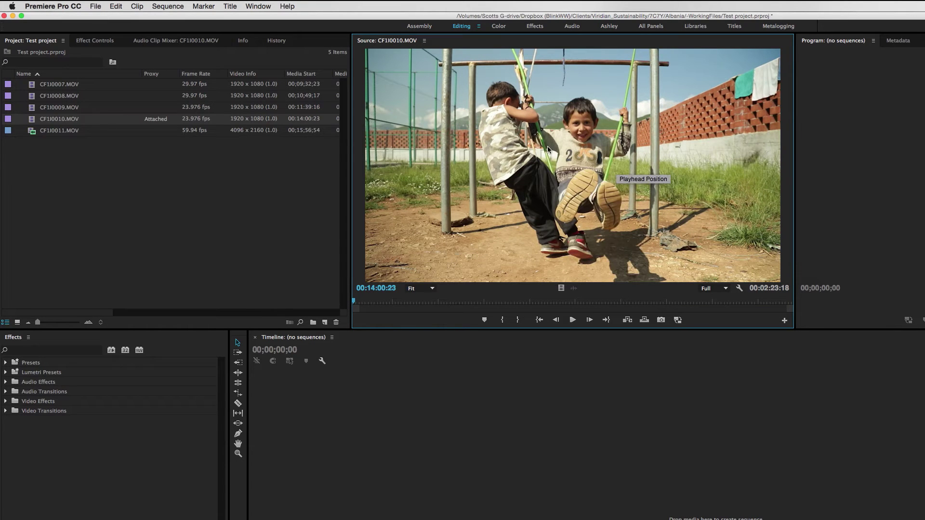
left_click(678, 321)
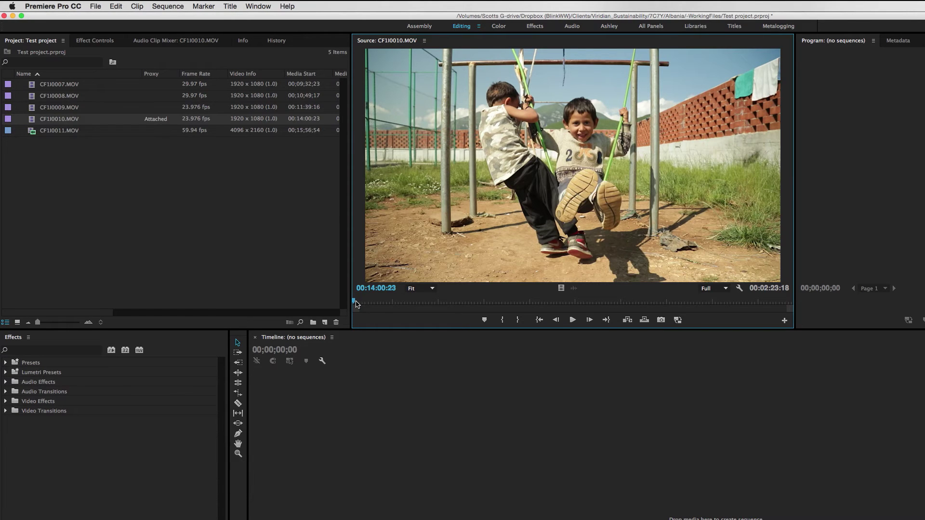
Step: Toggle proxies on and off, then compare proxy and full-res at a close-up of the boys
left_click(679, 322)
left_click(678, 321)
left_click(678, 321)
left_click(679, 323)
left_click(681, 323)
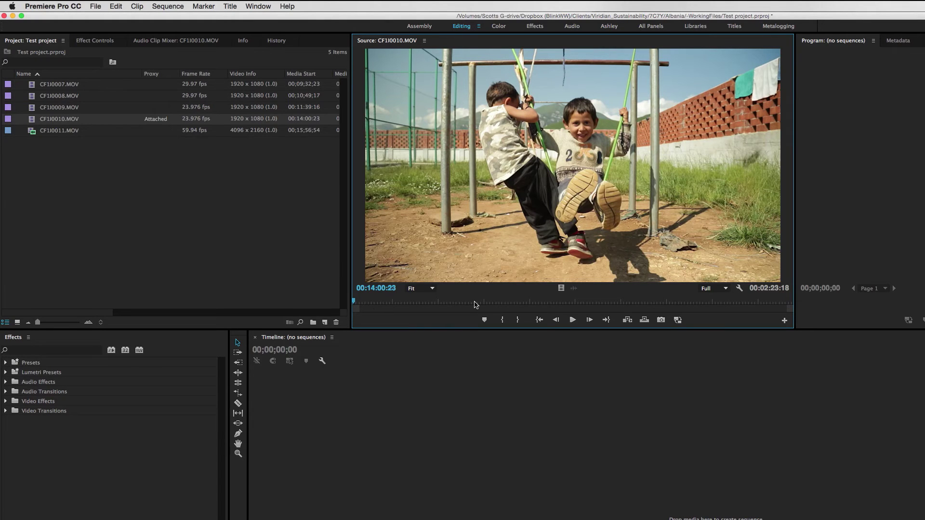
left_click_drag(520, 303, 666, 304)
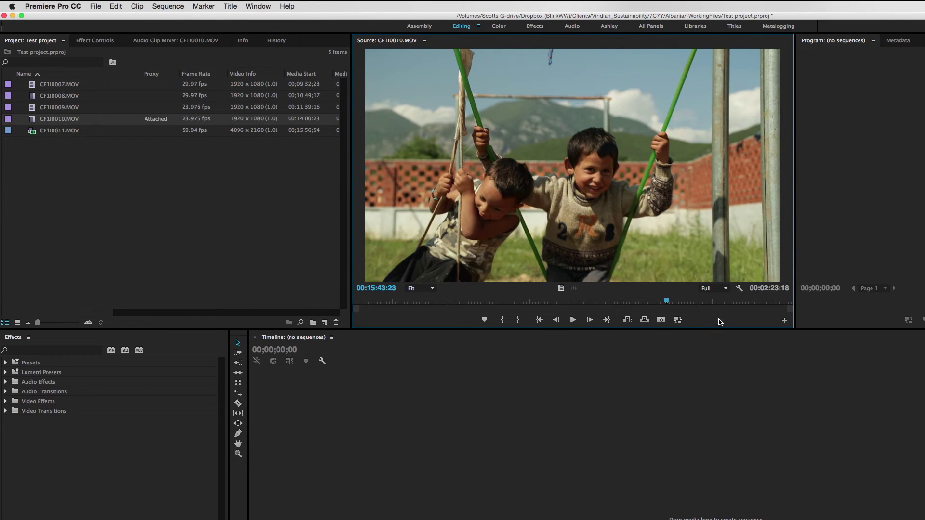
left_click(679, 321)
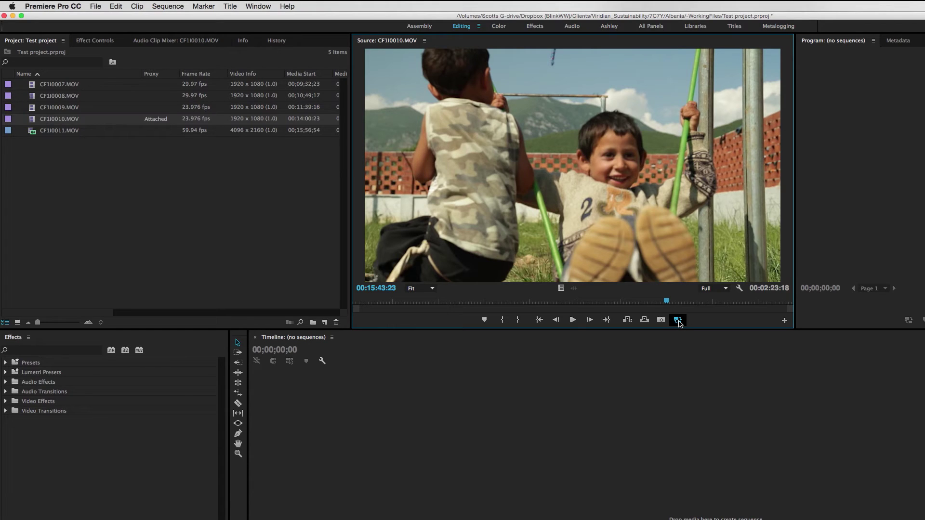
left_click(678, 320)
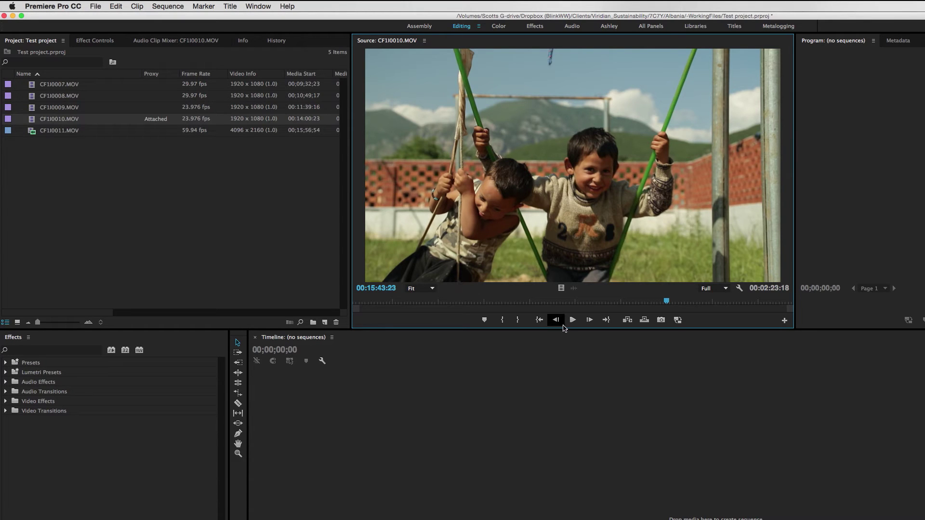
Step: At frame 15:09:05, alternate full-resolution and proxy views, finishing on the proxy
left_click(561, 302)
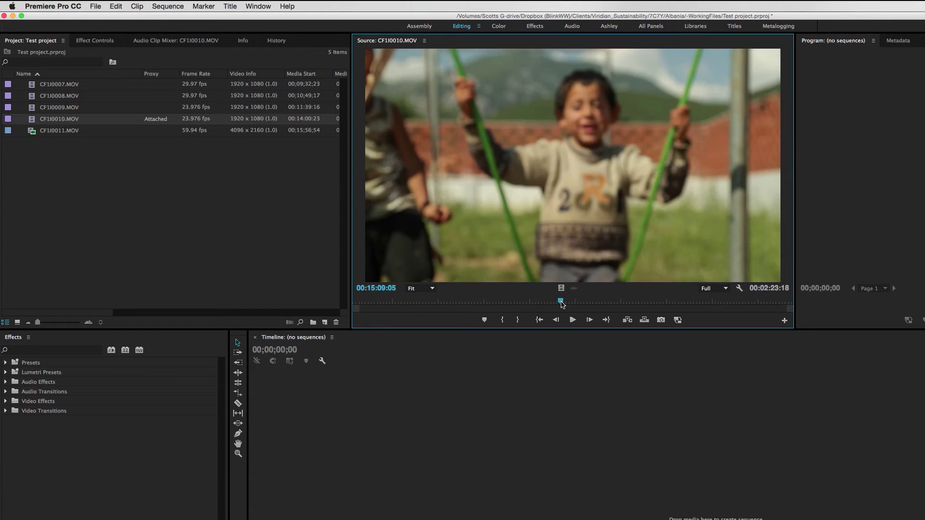
left_click(678, 320)
left_click(678, 320)
left_click(678, 320)
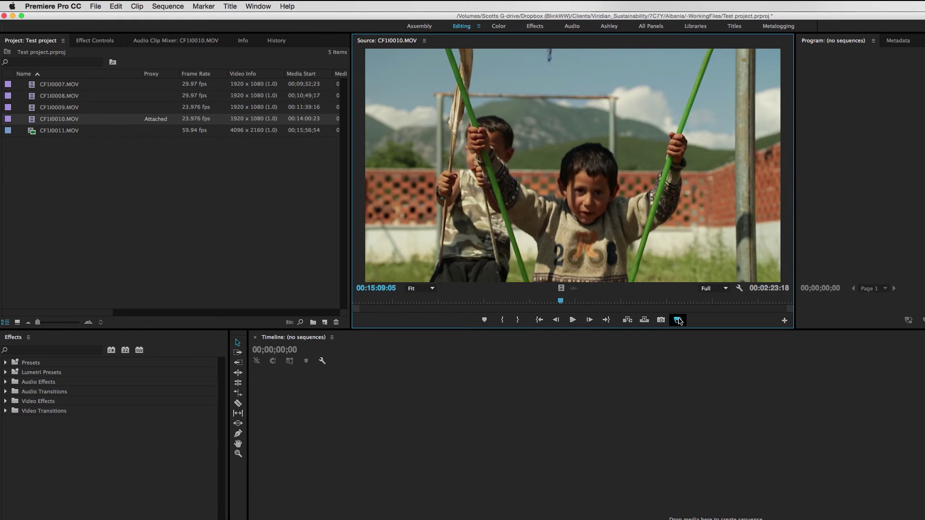
left_click(677, 320)
left_click(678, 320)
left_click(678, 320)
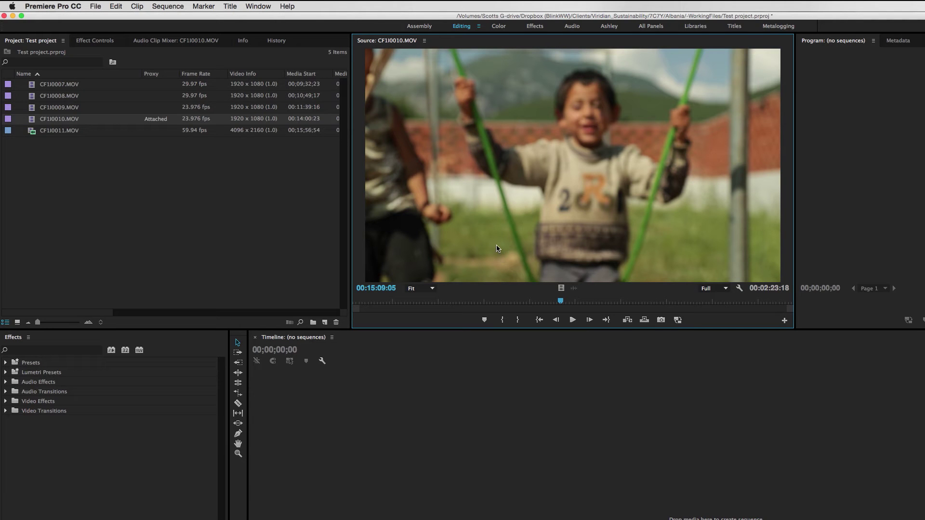
key("super+Tab")
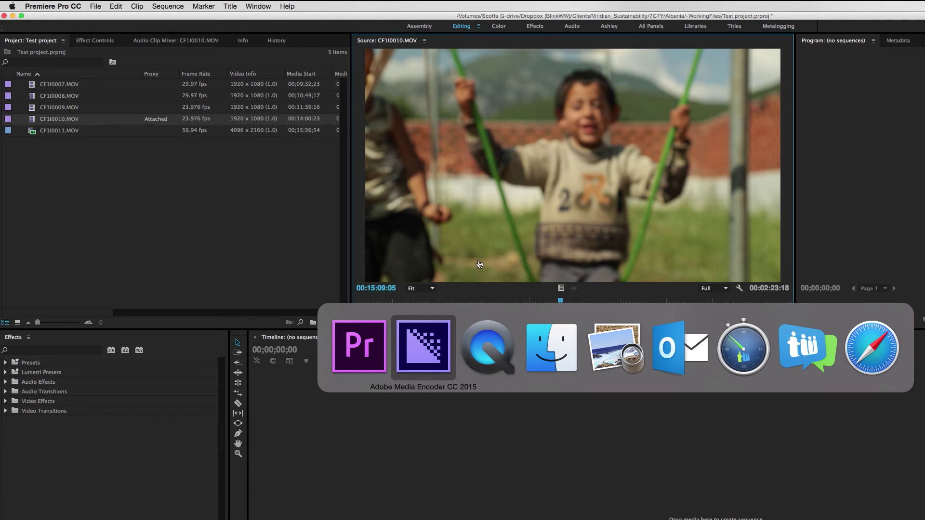
Step: Read the reference PDF note that Interpret Footage isn't supported for proxies, then return to Premiere
left_click(610, 343)
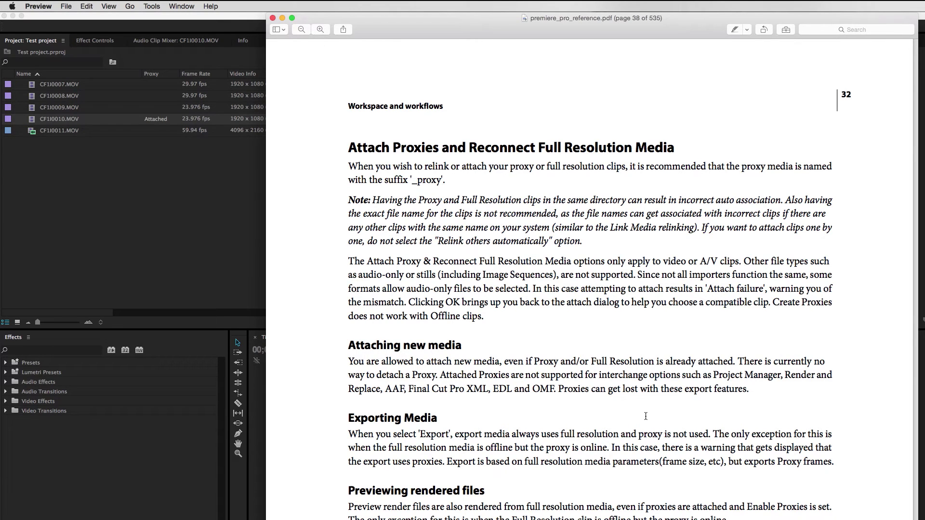
scroll(645, 416, "down", 10)
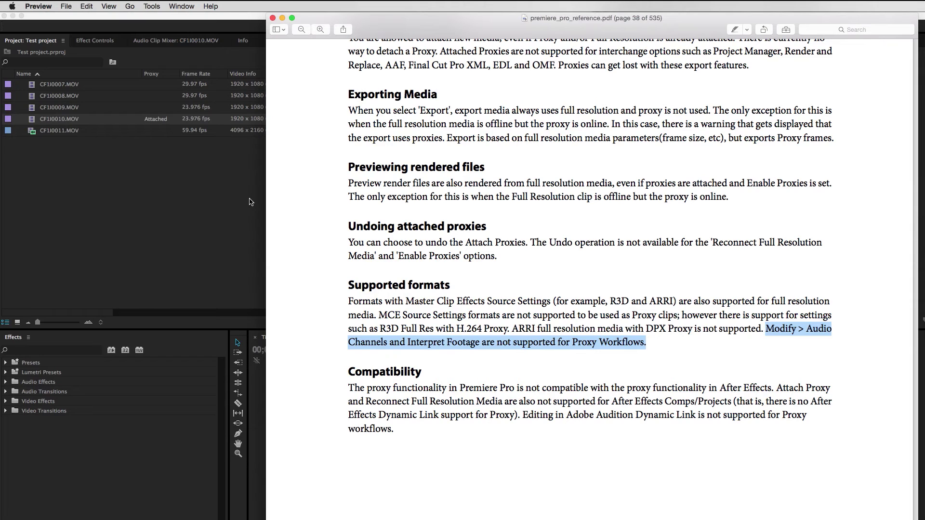
left_click(251, 202)
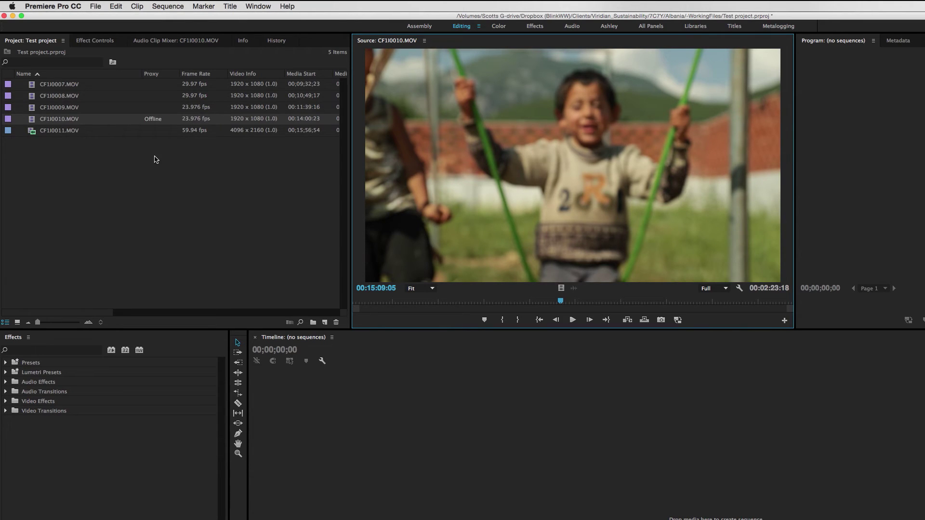
Step: Check that CF1I0010.MOV's Proxy column reads Offline and bring up the clip's context menu
right_click(62, 120)
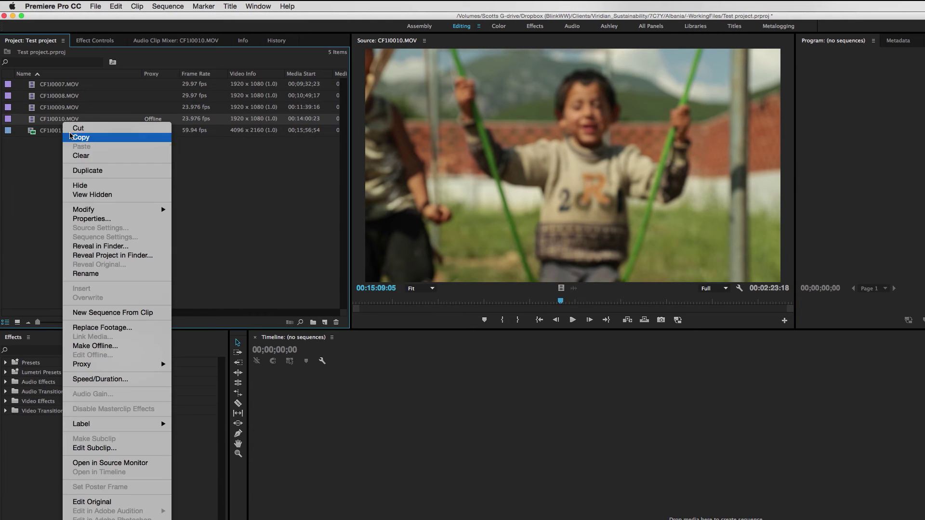
mouse_move(115, 210)
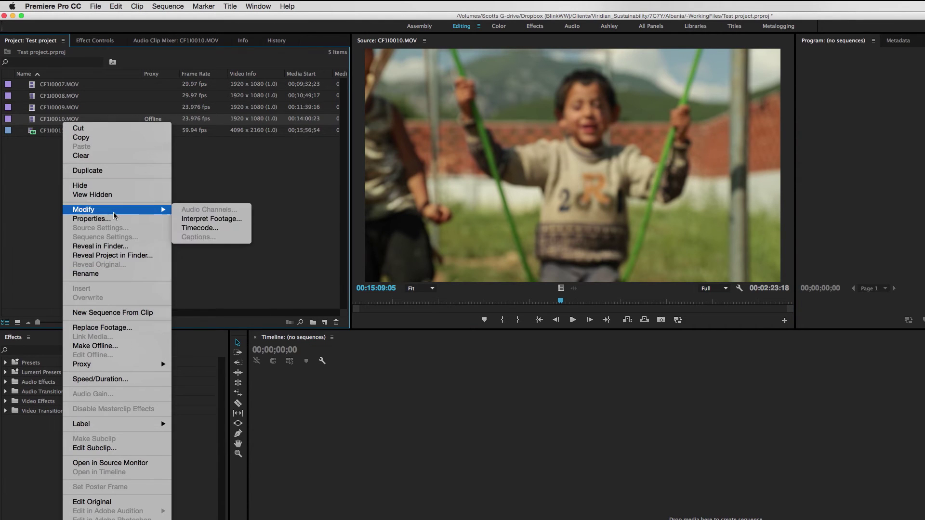
left_click(201, 220)
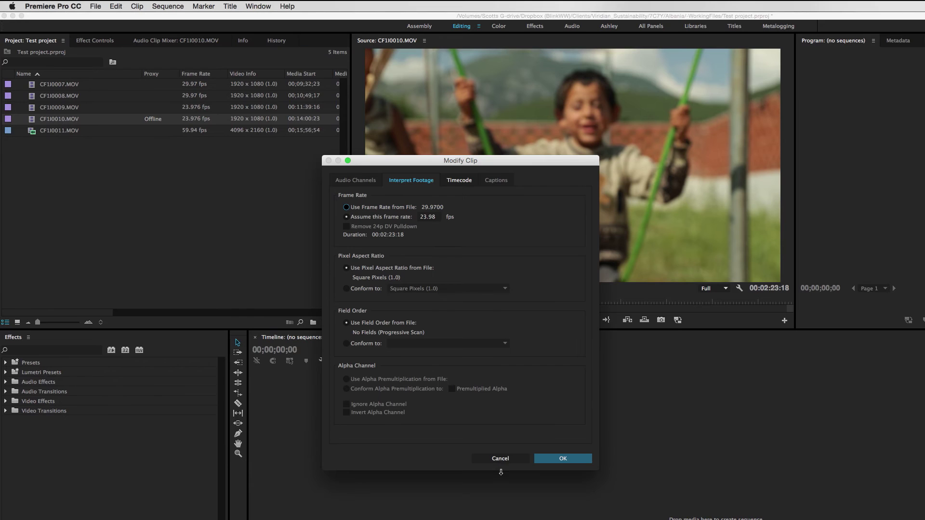
left_click(500, 457)
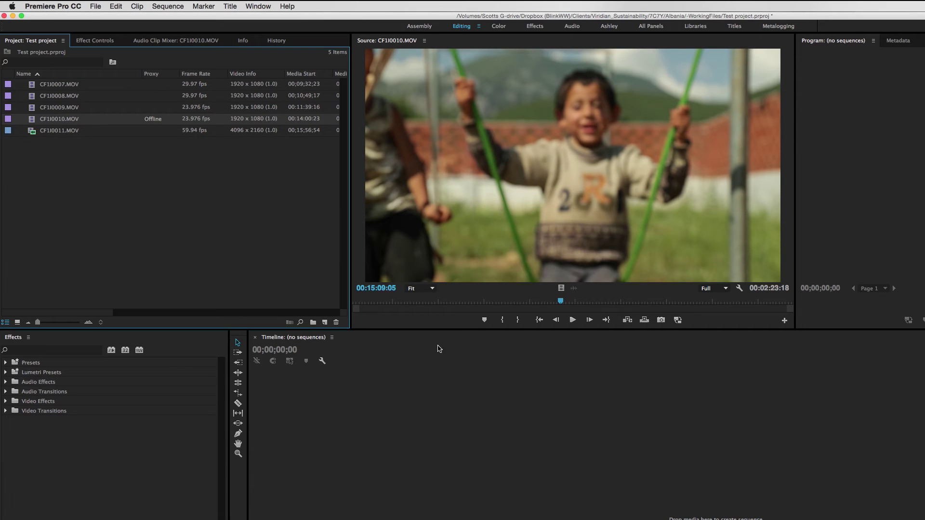
key("super+Tab")
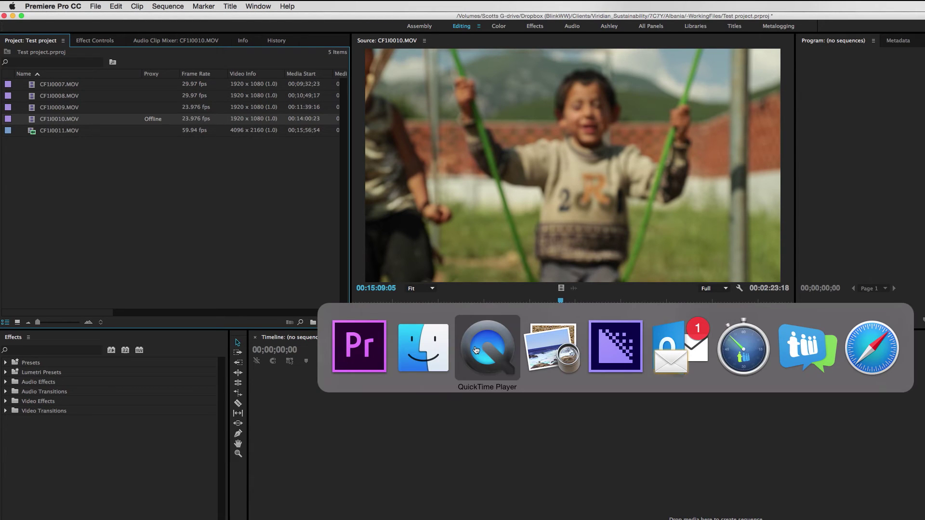
Step: Reset the CF1I0010.MOV job in the Media Encoder queue from Done to Ready
left_click(623, 357)
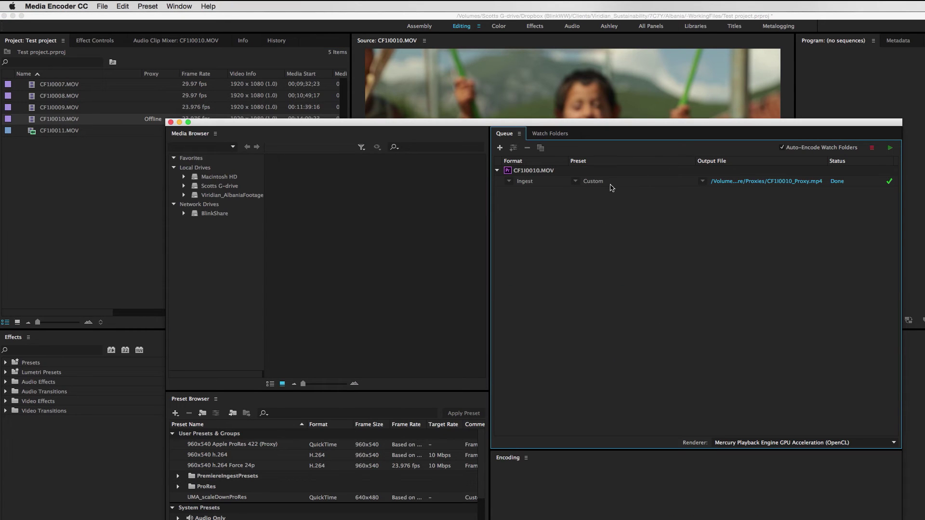
left_click(741, 174)
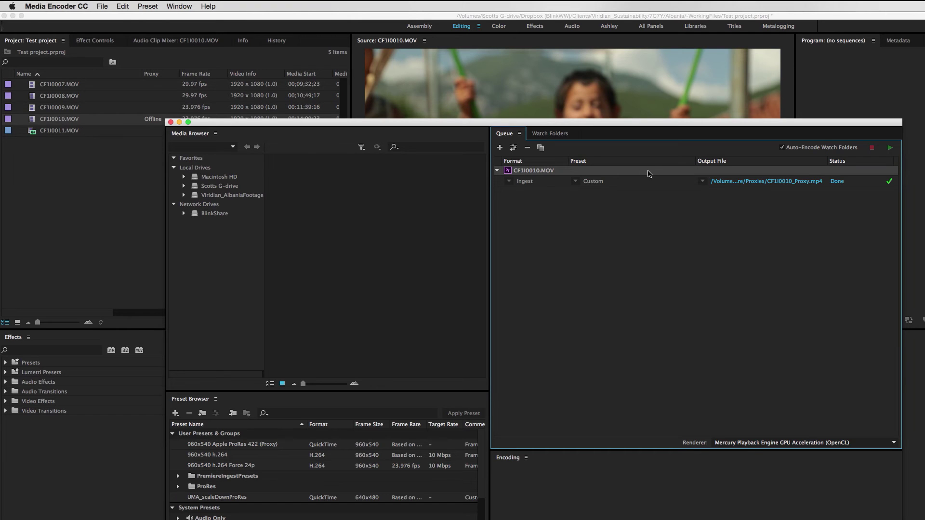
right_click(644, 172)
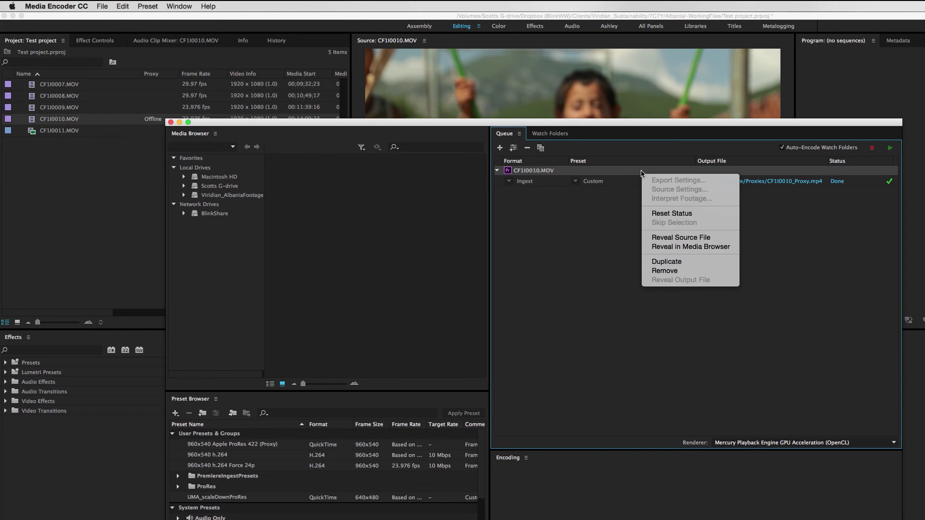
left_click(661, 214)
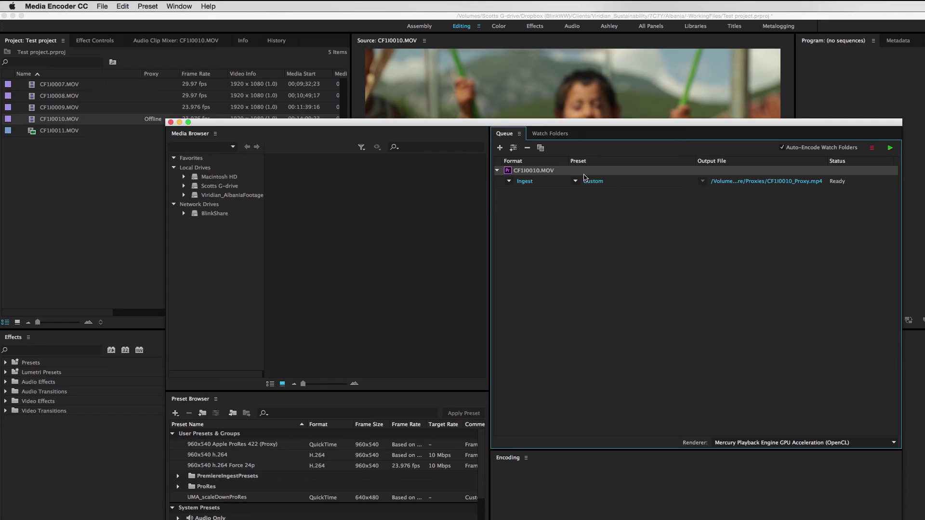
Step: Interpret the queued job's source footage at an assumed frame rate of 23.976 fps
right_click(534, 174)
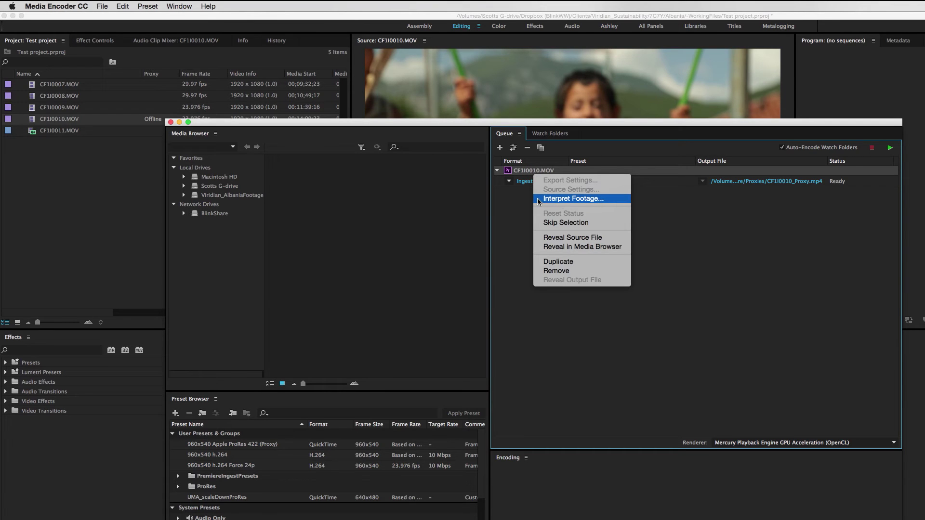
left_click(572, 201)
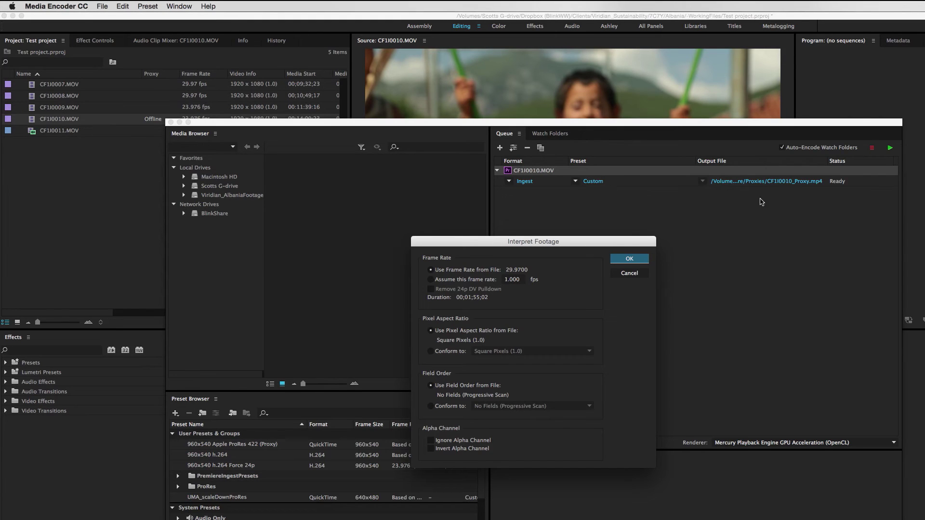
left_click(431, 280)
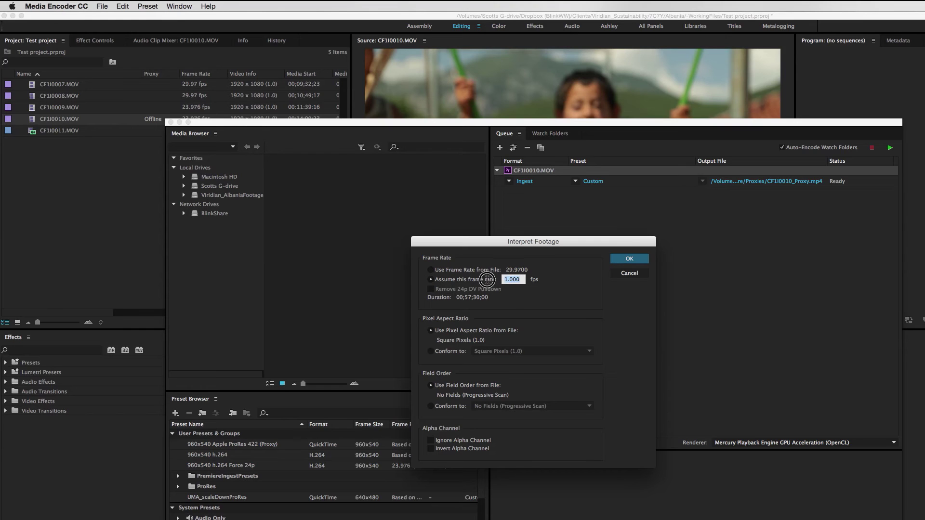
type("23.976")
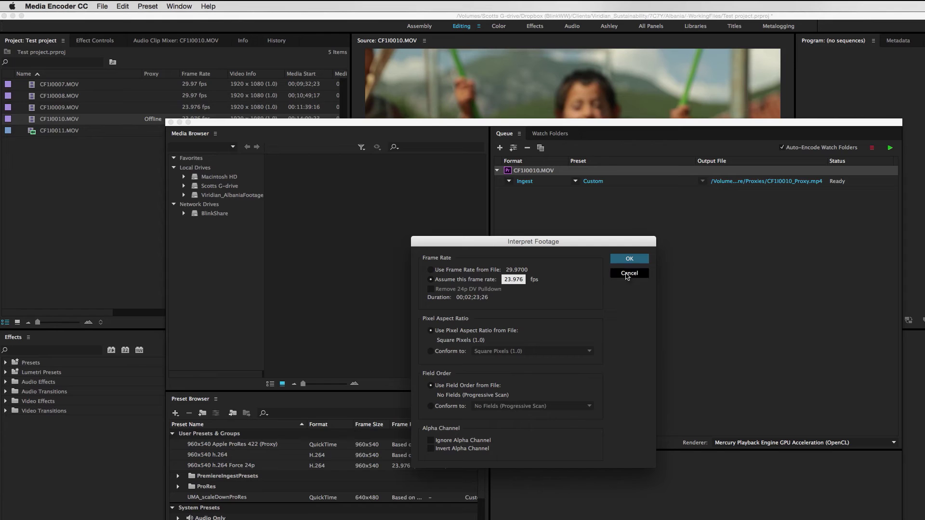
left_click(631, 259)
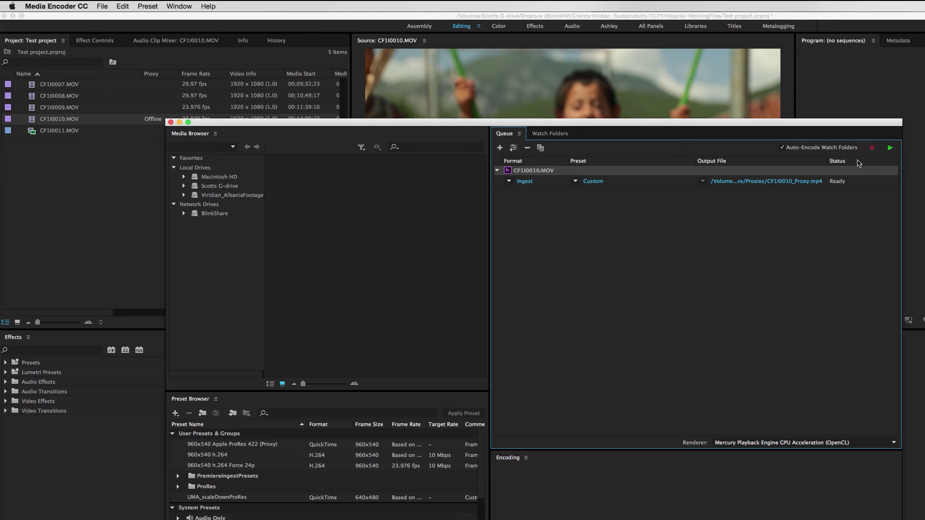
Step: Remove the CF1I0010.MOV job from the Media Encoder queue and return to Premiere Pro
left_click(577, 174)
right_click(576, 175)
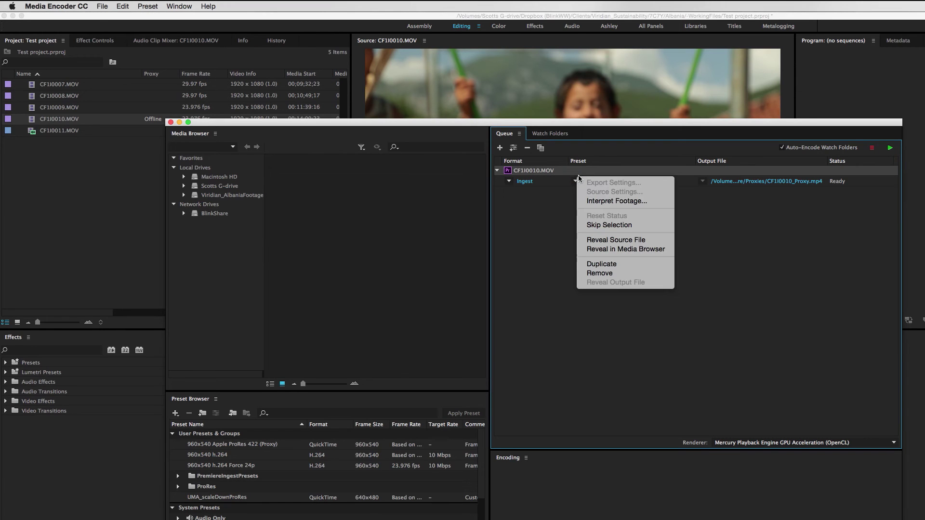
left_click(599, 274)
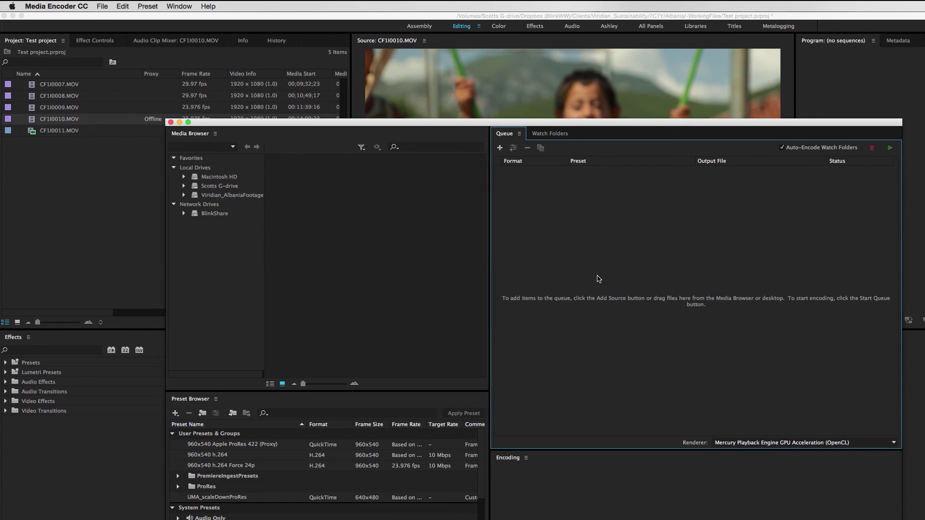
left_click(249, 17)
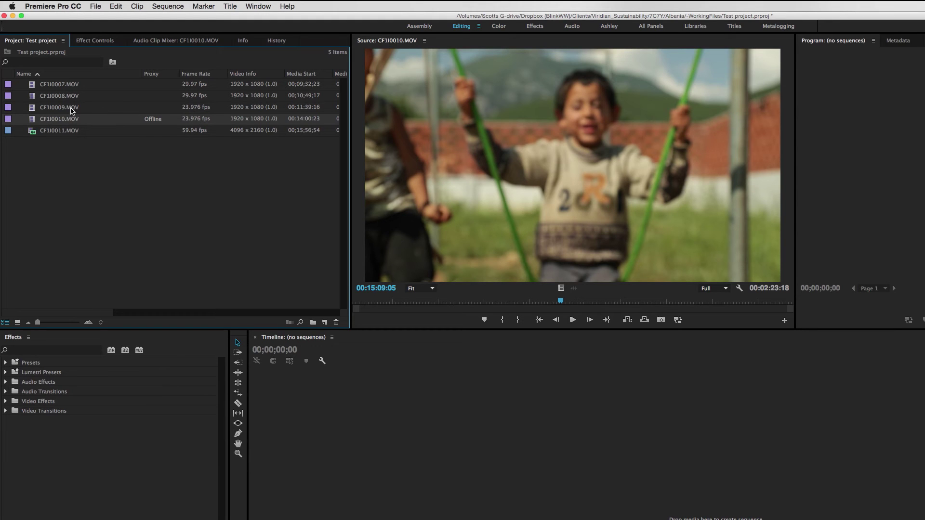
Step: Request a 960x540 H.264 proxy for CF1I0010.MOV saved to /Volumes/BlinkShare/Proxies
right_click(63, 121)
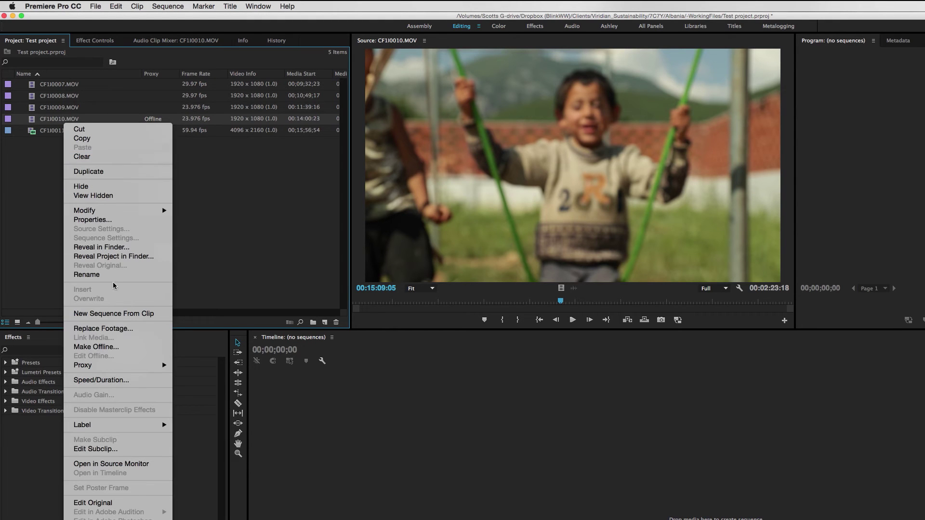
mouse_move(144, 366)
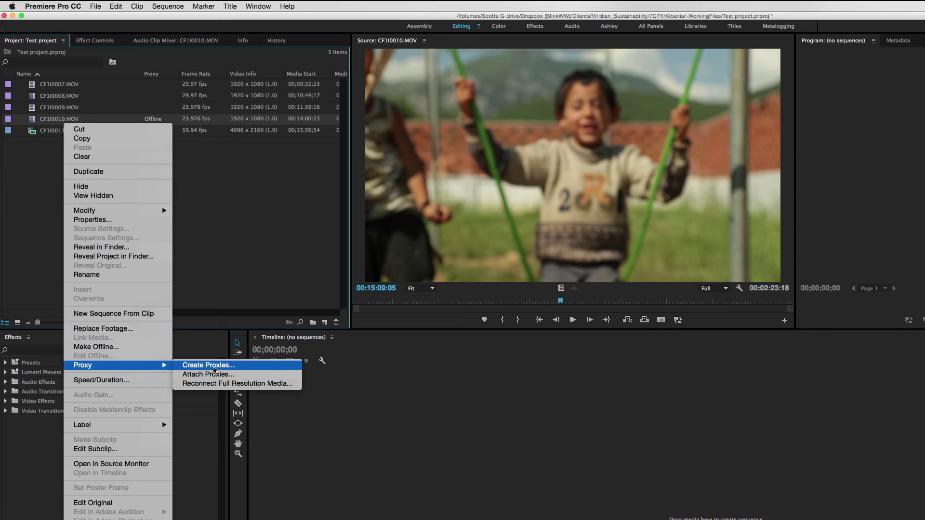
left_click(204, 365)
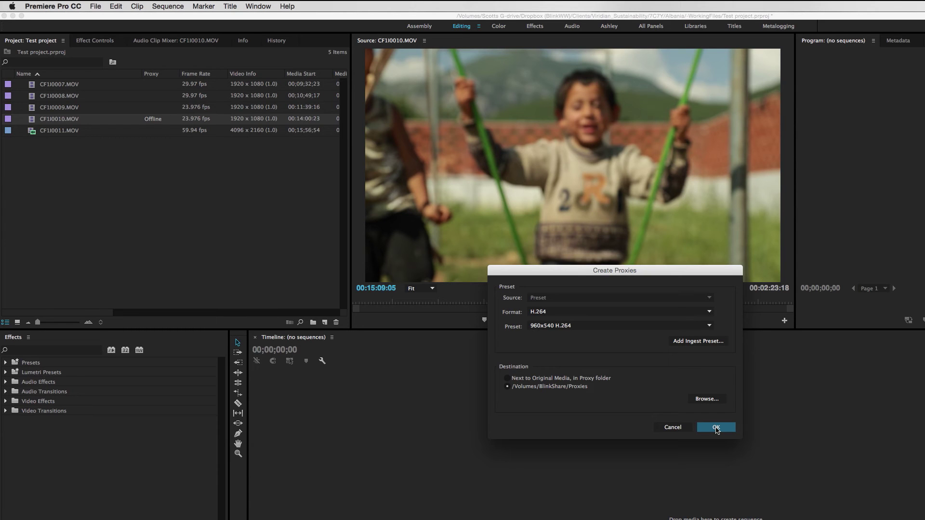
left_click(716, 430)
key("super+Tab")
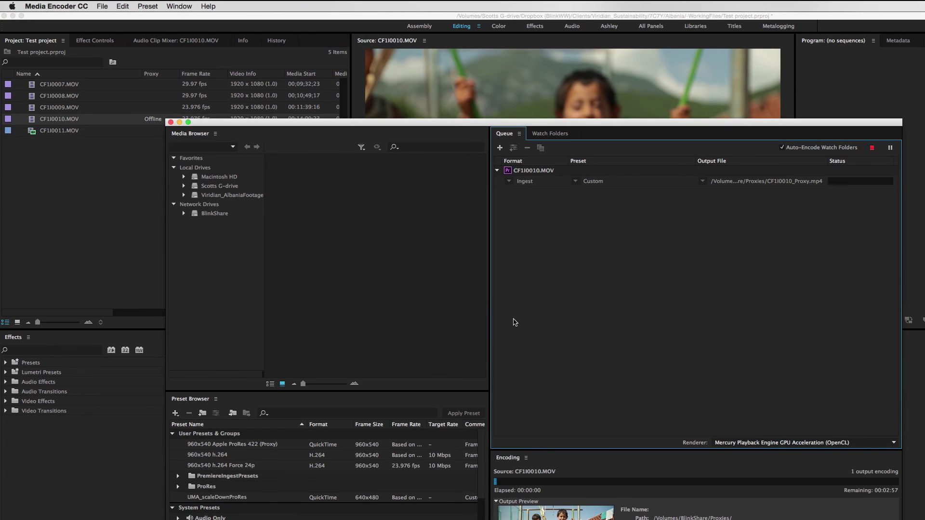
Step: Stop the encoding queue and reset the status of the CF1I0010.MOV proxy job
left_click(872, 147)
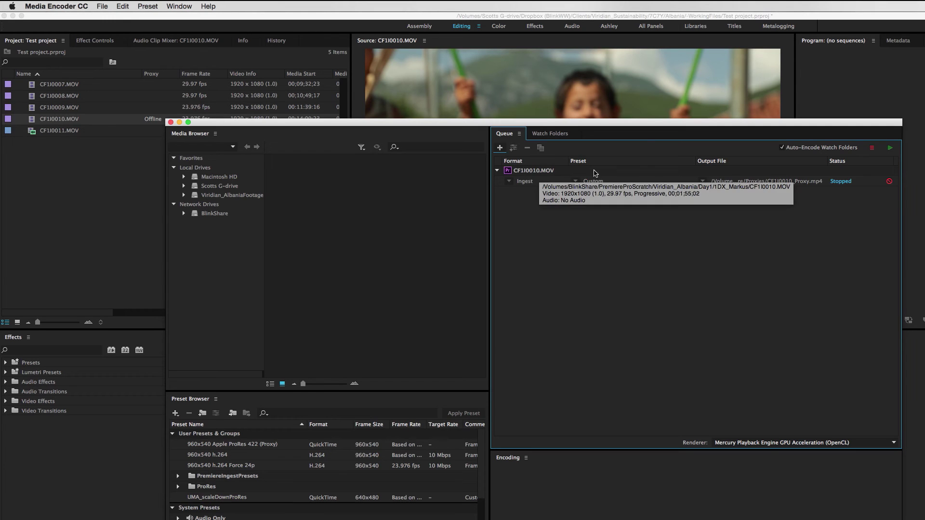
right_click(543, 173)
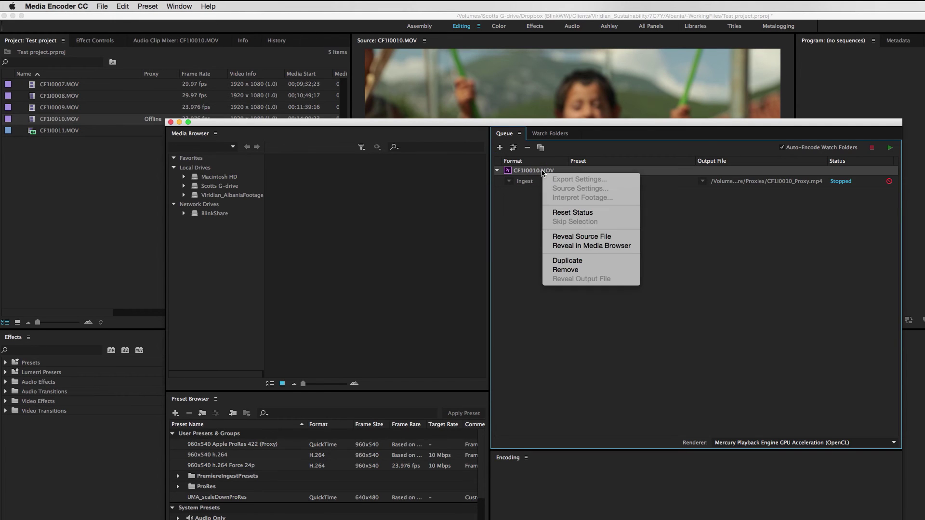
left_click(586, 182)
right_click(596, 175)
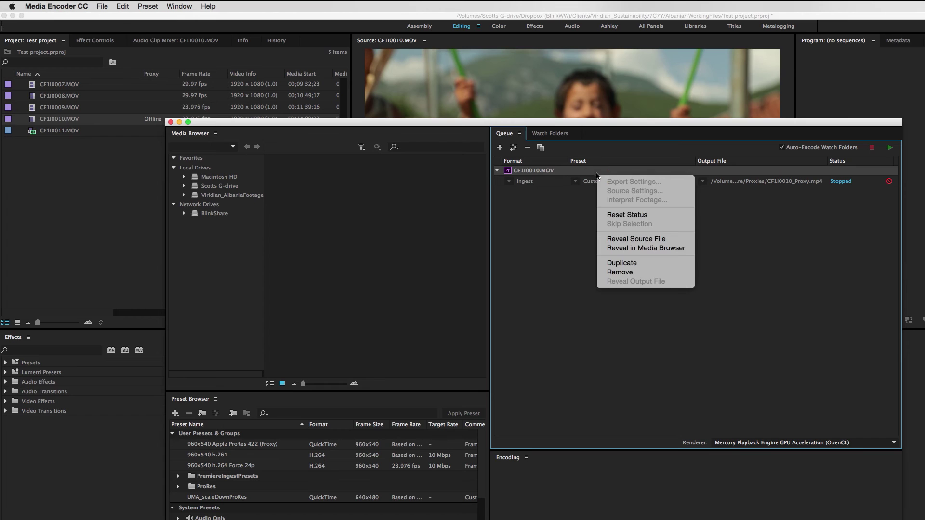
left_click(645, 215)
Step: Interpret the job's footage at 23.976 fps and re-run the proxy encode
right_click(553, 172)
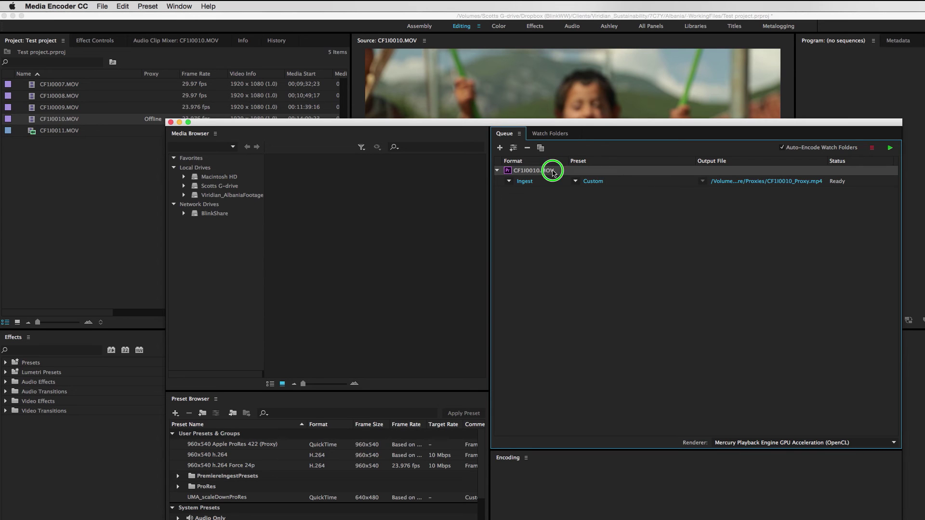
left_click(554, 199)
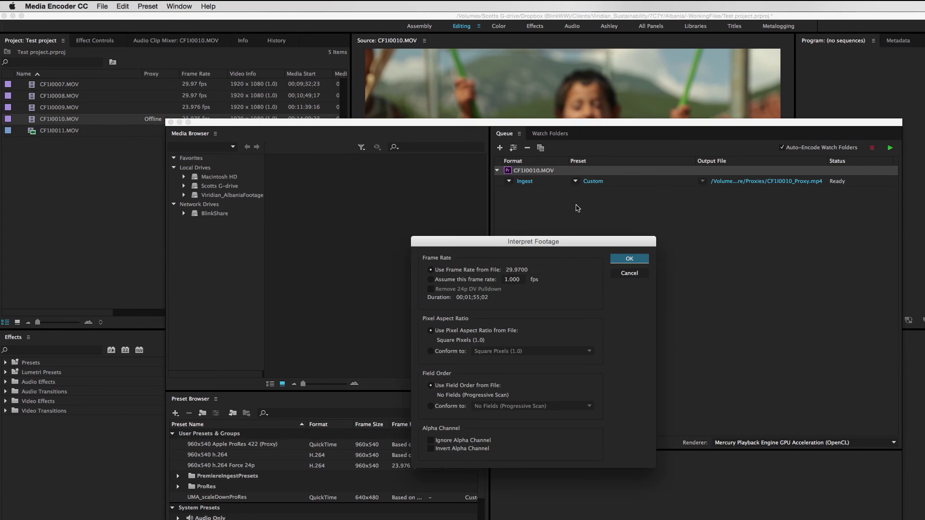
left_click(458, 280)
type("23.976")
left_click(633, 260)
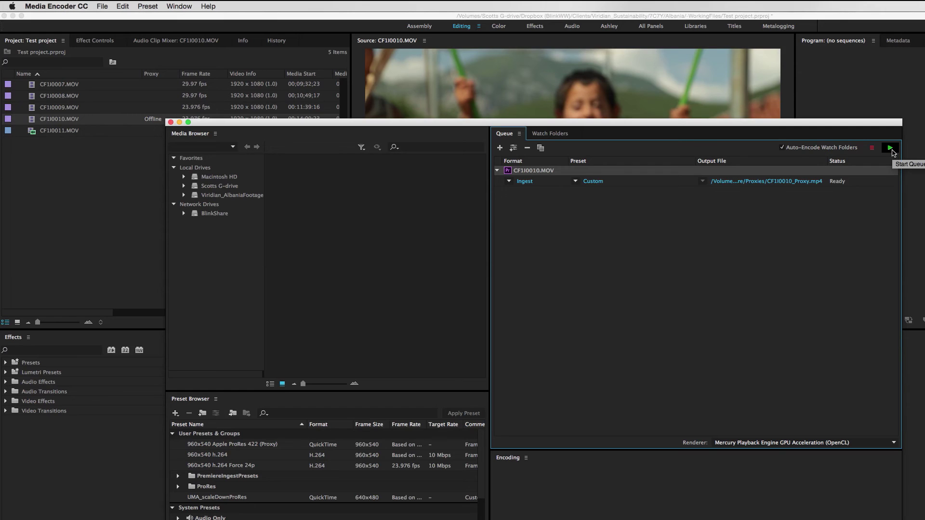
left_click(890, 148)
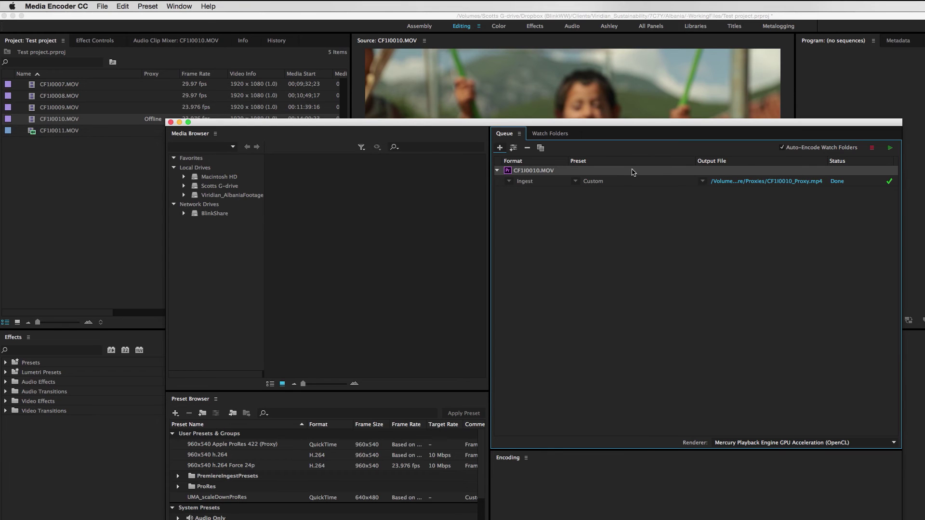
left_click(117, 19)
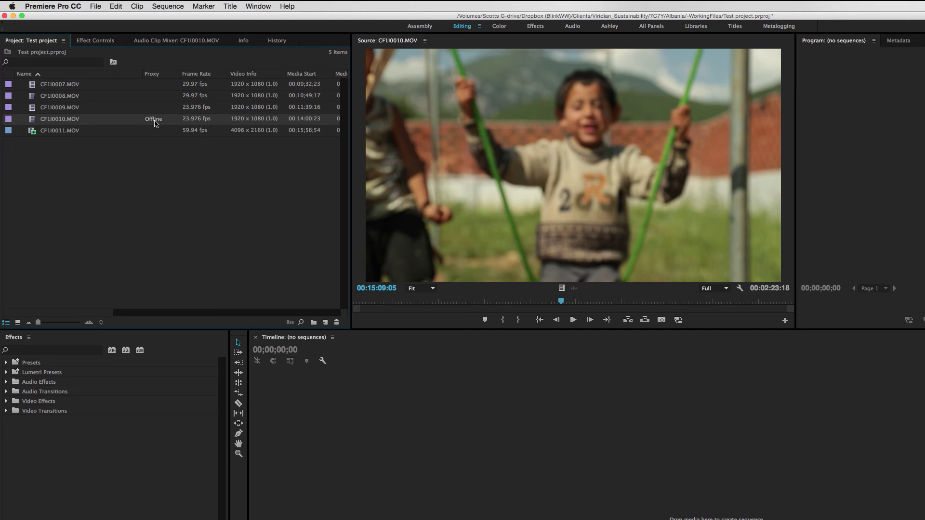
key("super+Tab")
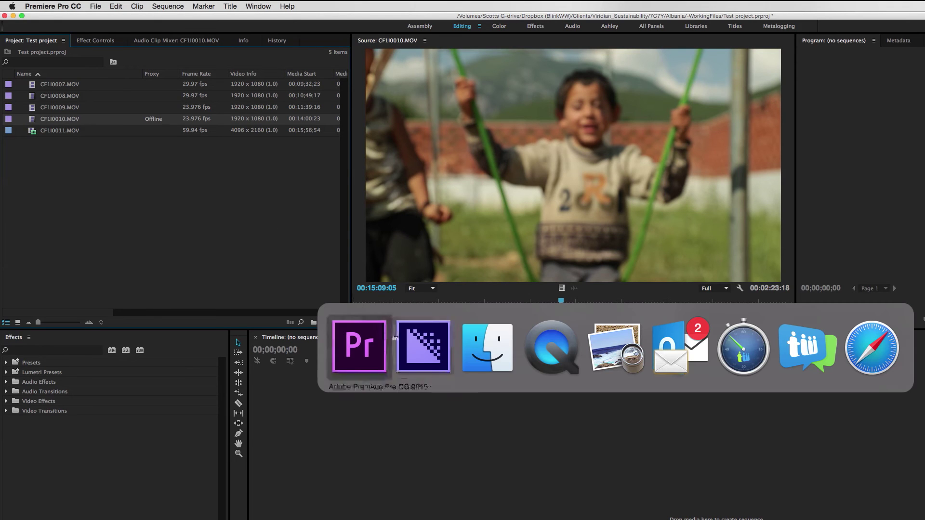
left_click(474, 344)
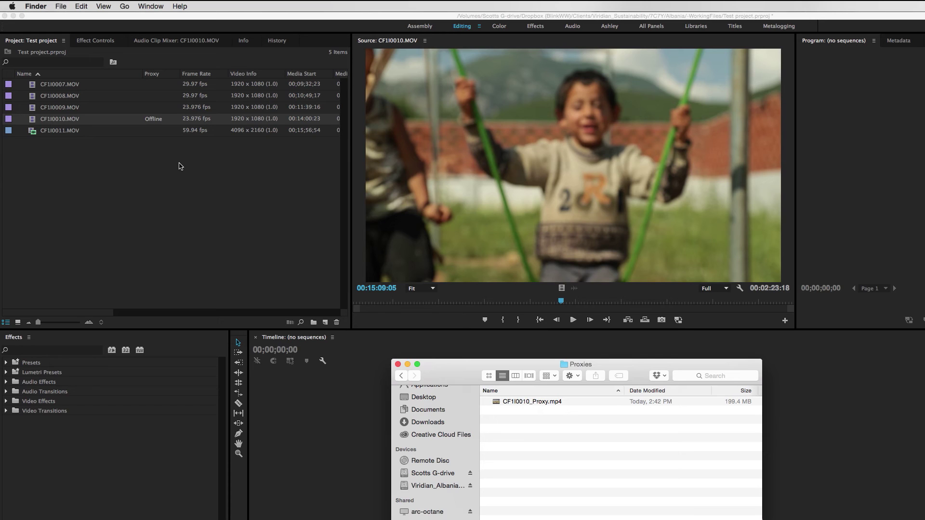
left_click(124, 163)
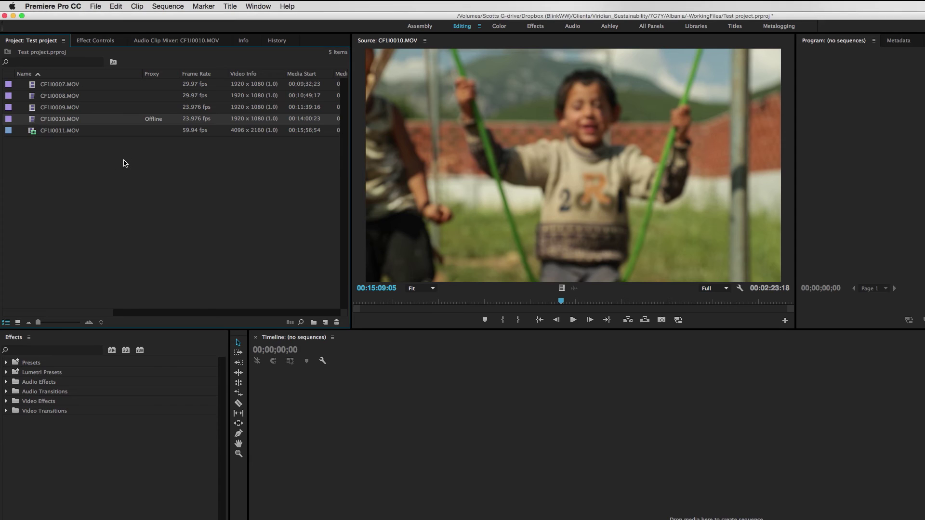
Step: Attach CF1I0010_Proxy.mp4 from the Proxies folder to CF1I0010.MOV
right_click(59, 123)
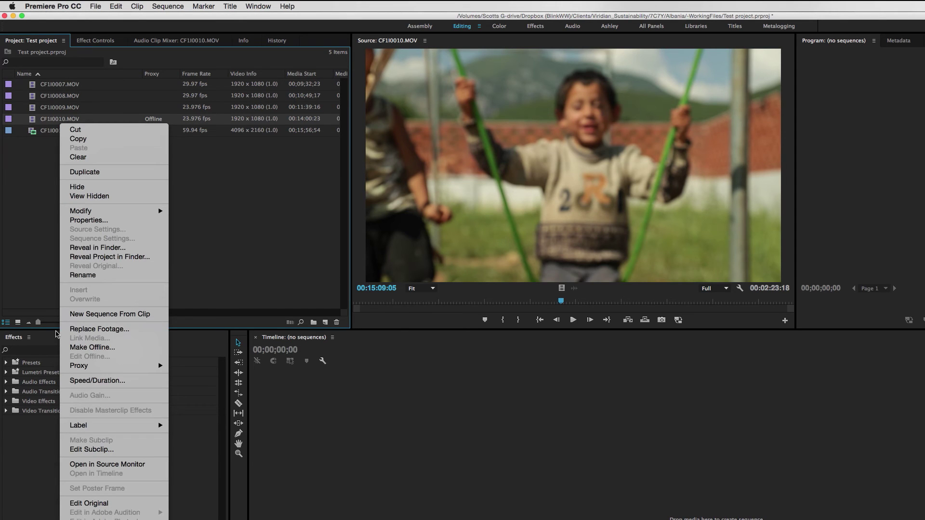
mouse_move(134, 365)
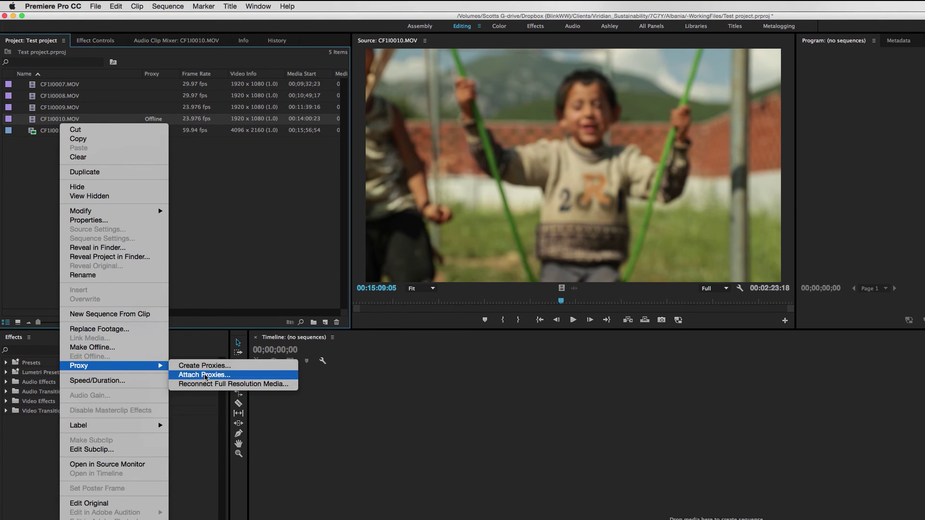
left_click(206, 375)
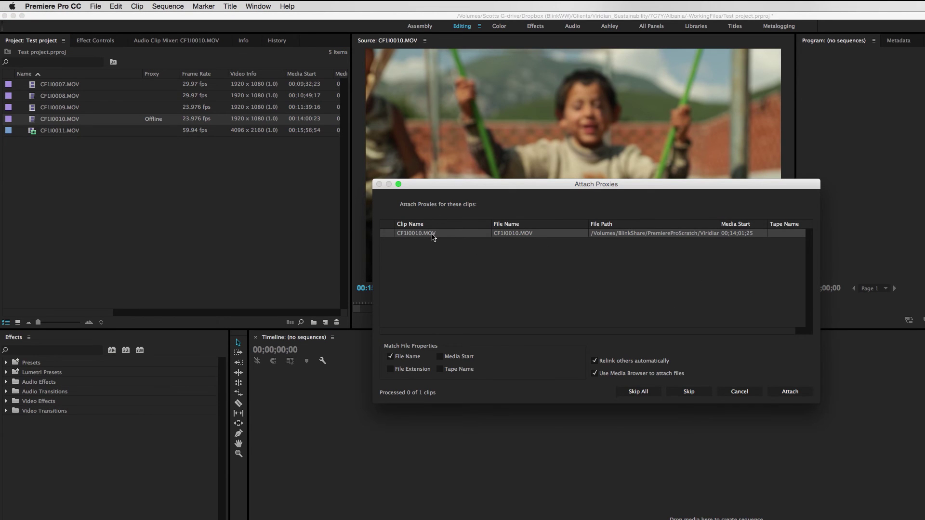
left_click(790, 392)
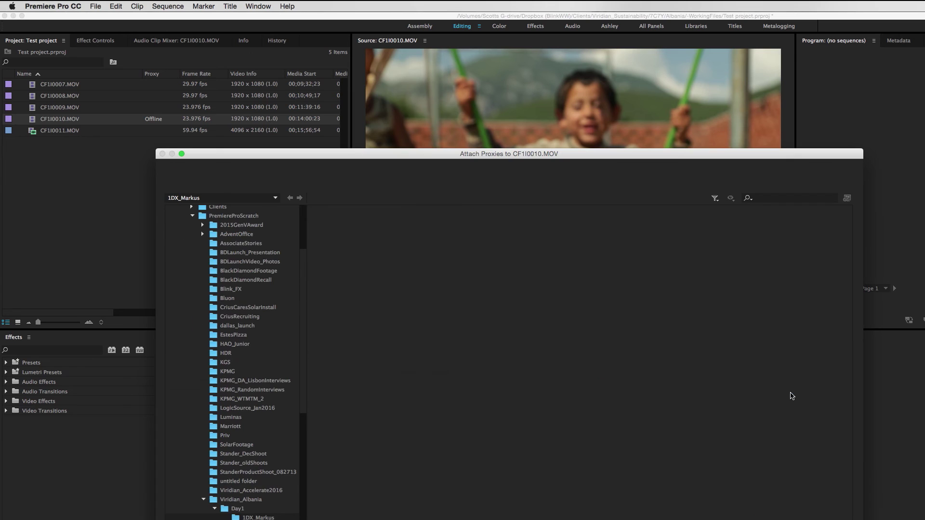
scroll(200, 314, "up", 4)
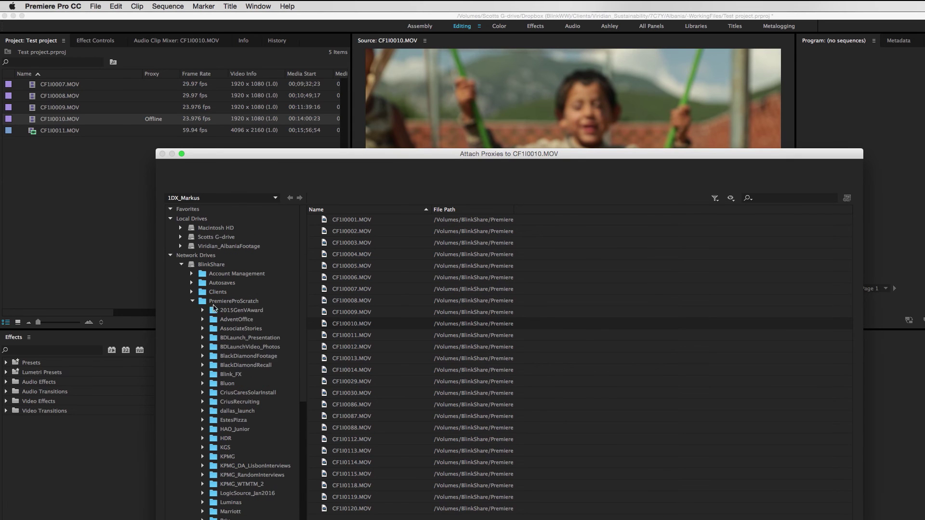
left_click(193, 301)
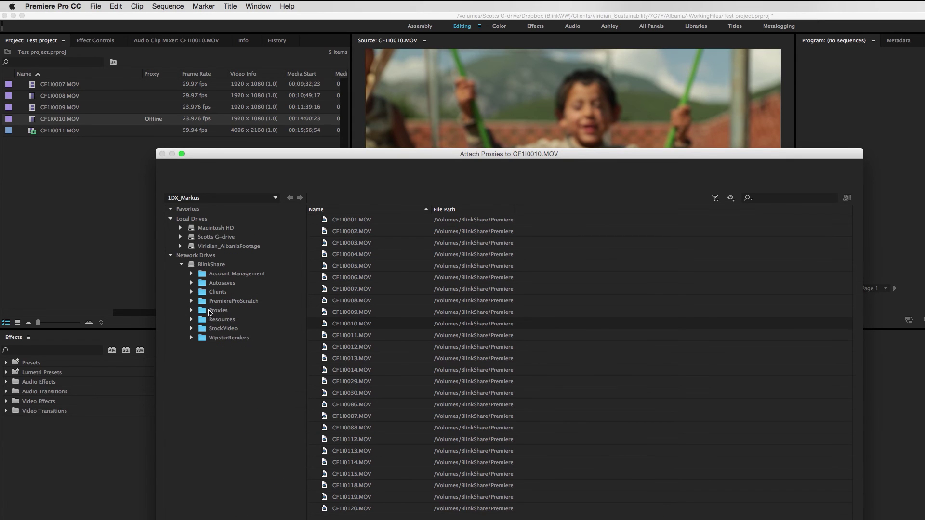
left_click(207, 310)
left_click(359, 221)
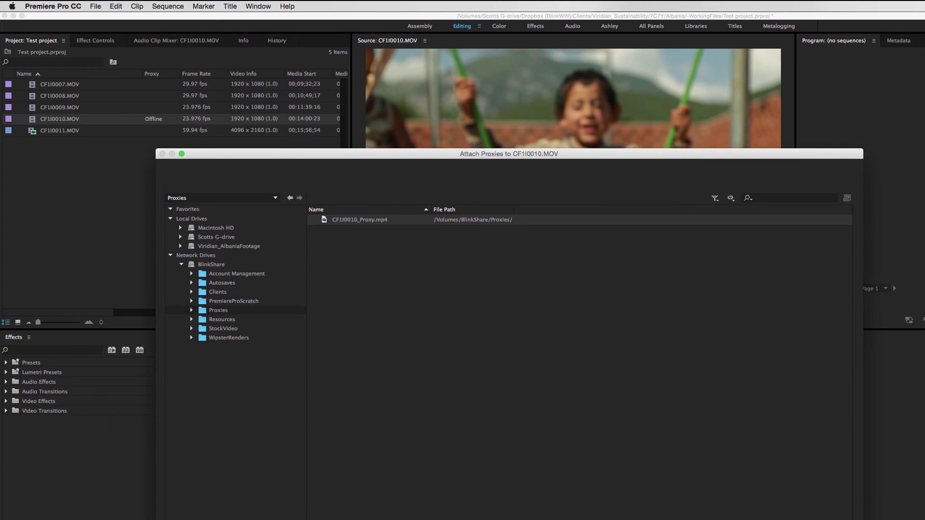
key("Return")
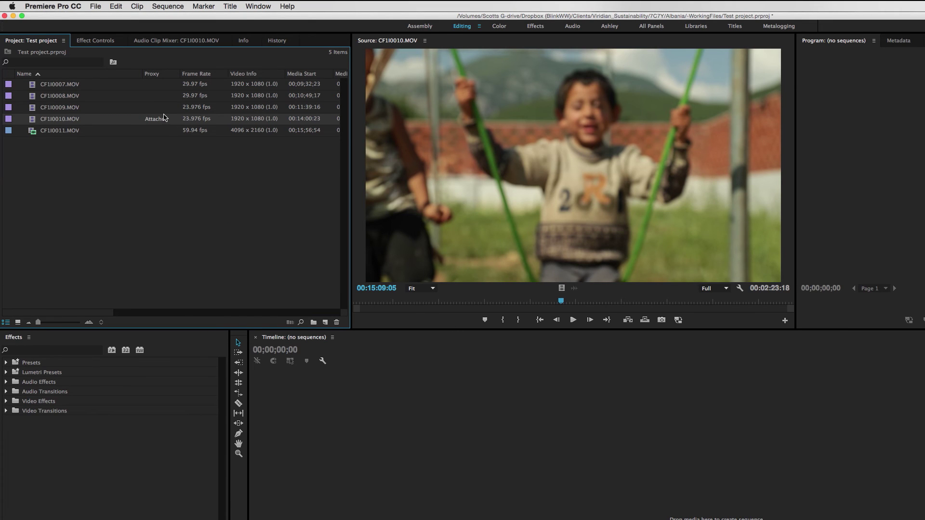
Step: Scrub CF1I0010.MOV in the Source monitor with proxy playback turned on
left_click_drag(516, 301, 498, 301)
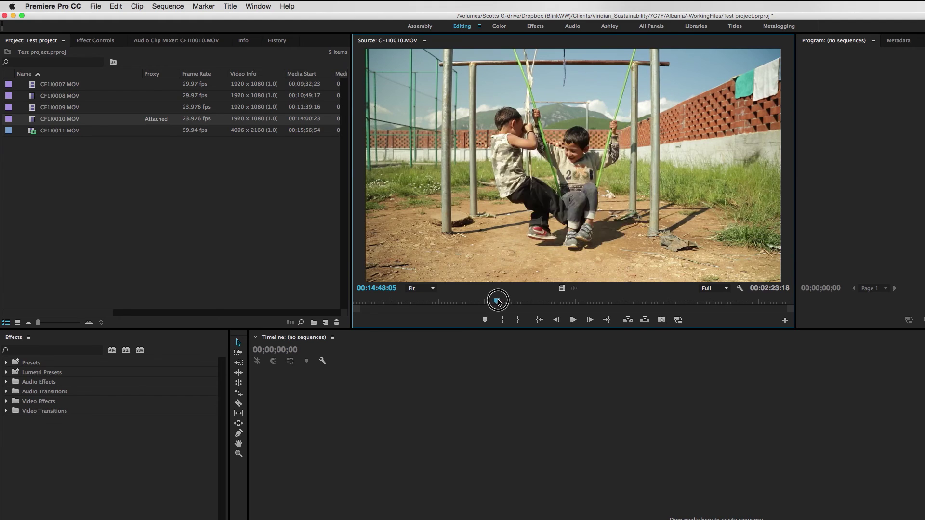
left_click(679, 320)
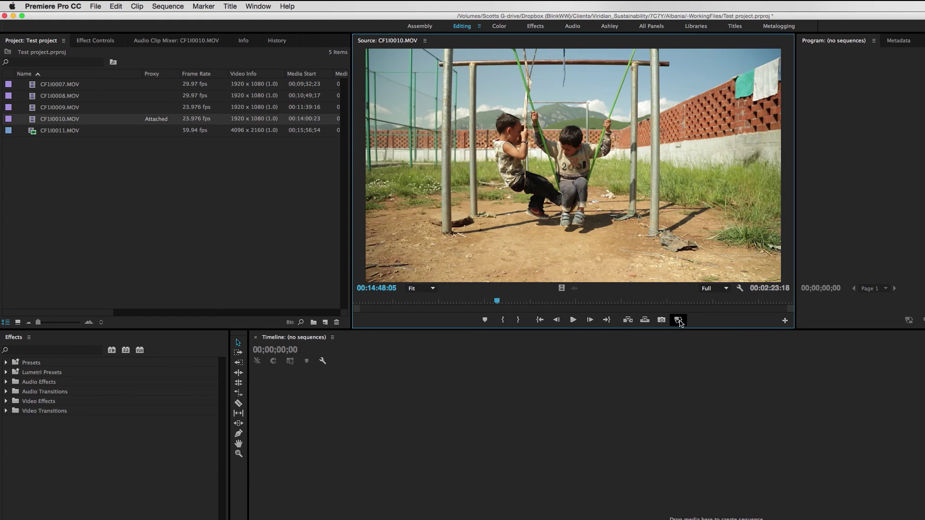
left_click(637, 302)
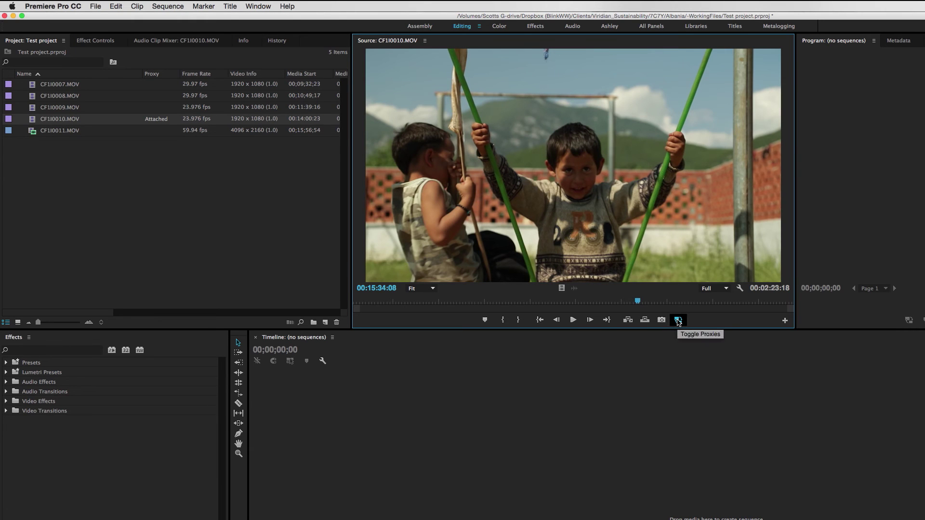
Step: Toggle proxies on and off at different frames of CF1I0010.MOV, ending with proxies off
left_click(679, 321)
left_click(679, 321)
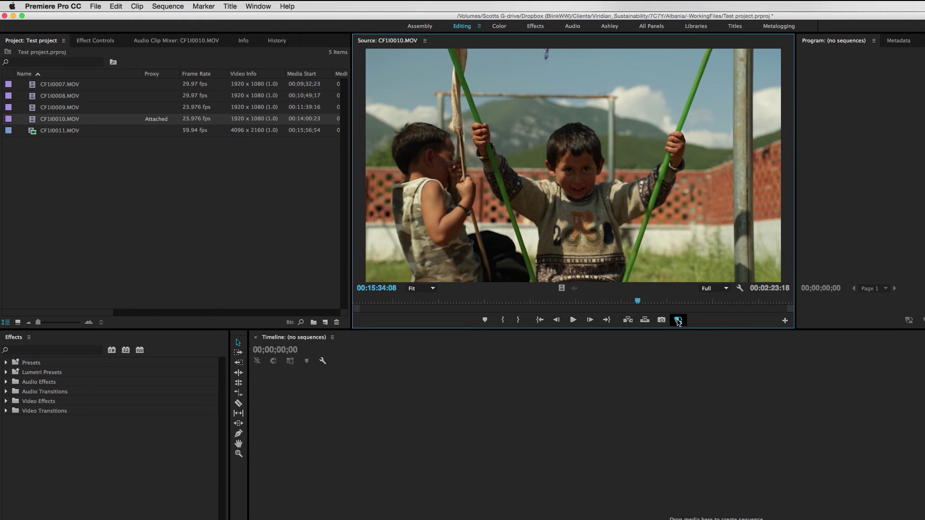
left_click(688, 302)
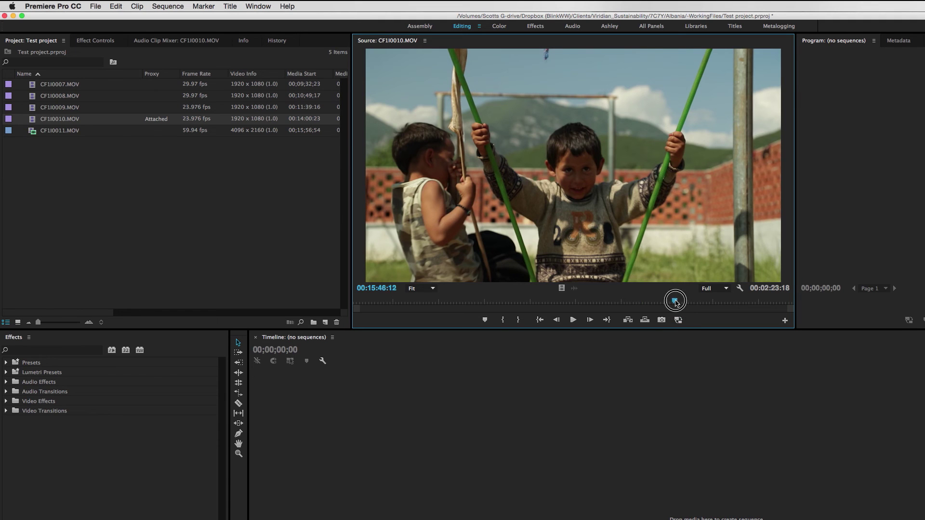
left_click(679, 320)
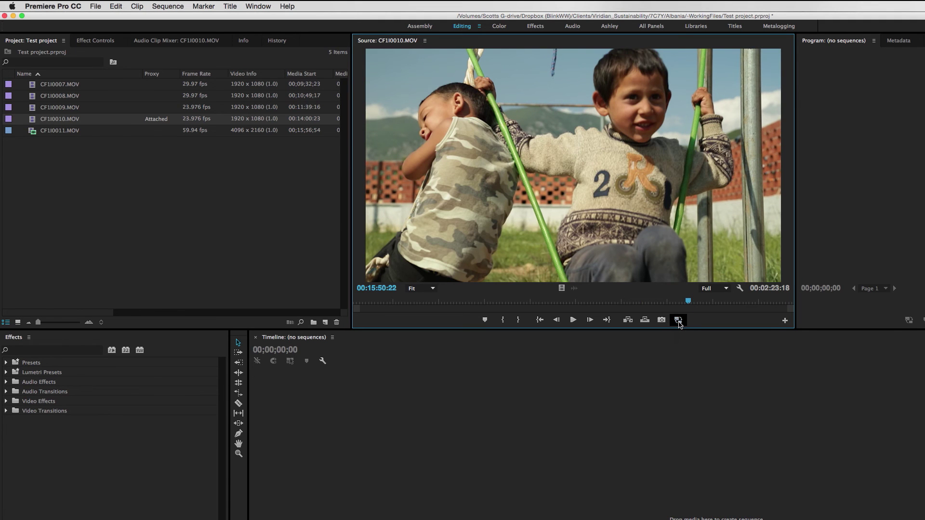
Step: Interpret CF1I0007.MOV and CF1I0008.MOV at 23.976 fps
left_click(57, 99)
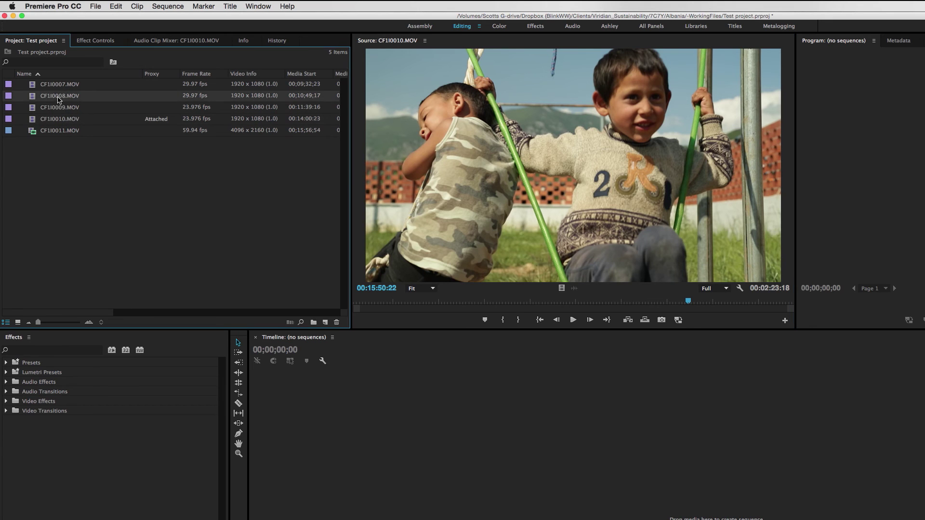
left_click(60, 87, "shift")
right_click(61, 88)
mouse_move(160, 178)
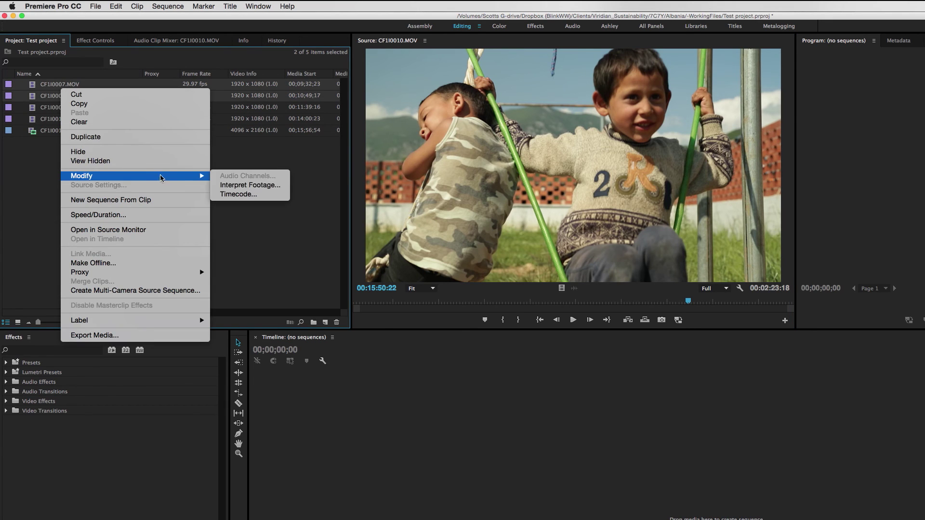
left_click(246, 185)
left_click(418, 218)
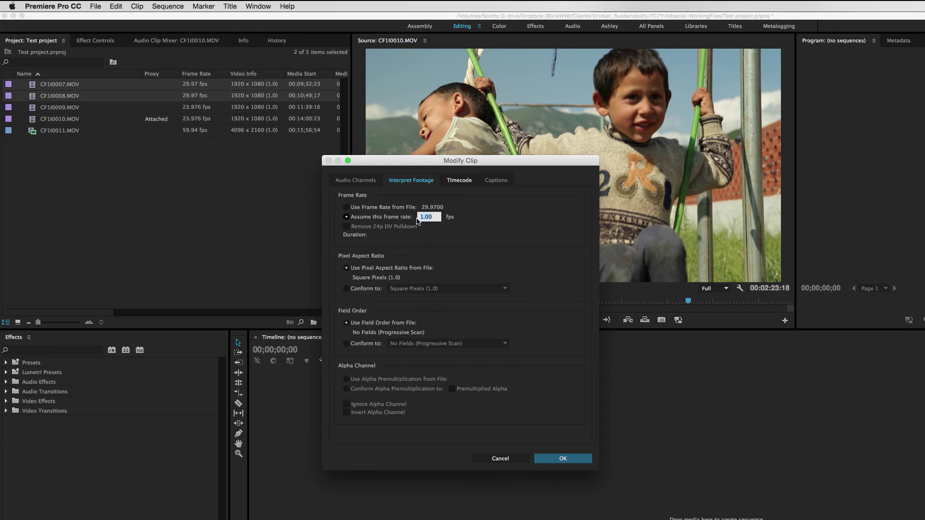
type("23.976")
key("Return")
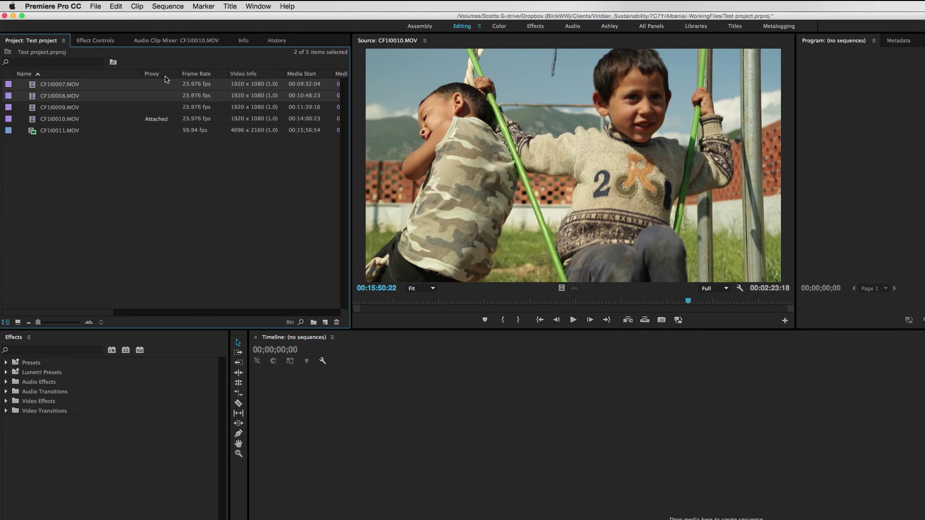
Step: Create 960x540 H.264 proxies for CF1I0007 through CF1I0009 into /Volumes/BlinkShare/Proxies
left_click(160, 115)
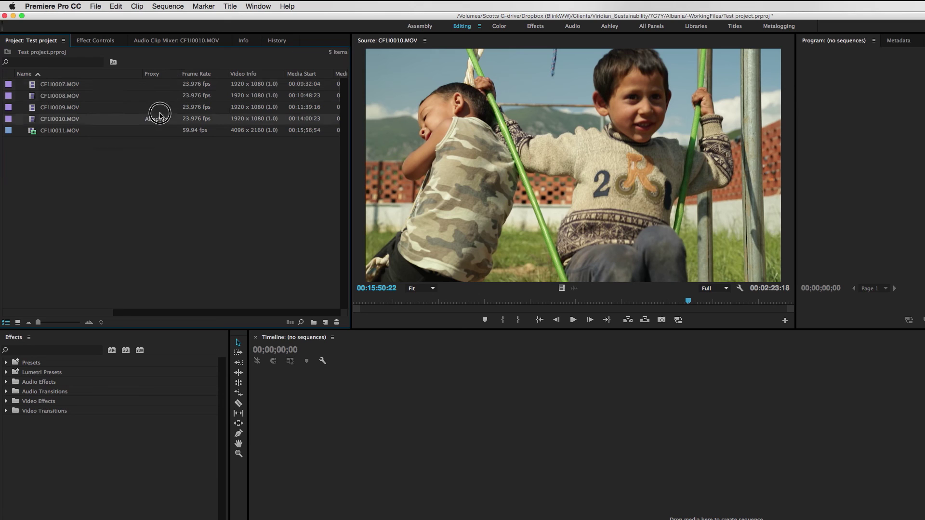
left_click(79, 107)
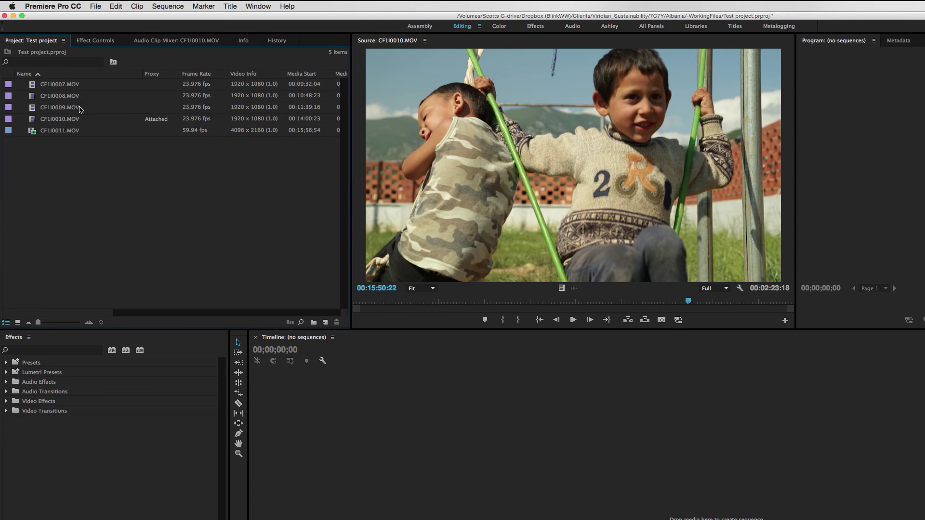
left_click(61, 86, "shift")
right_click(60, 86)
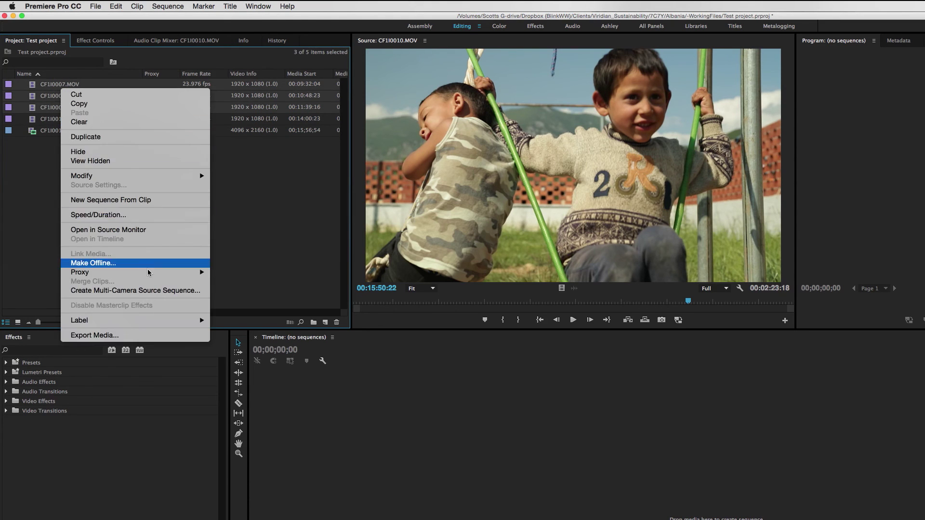
mouse_move(150, 274)
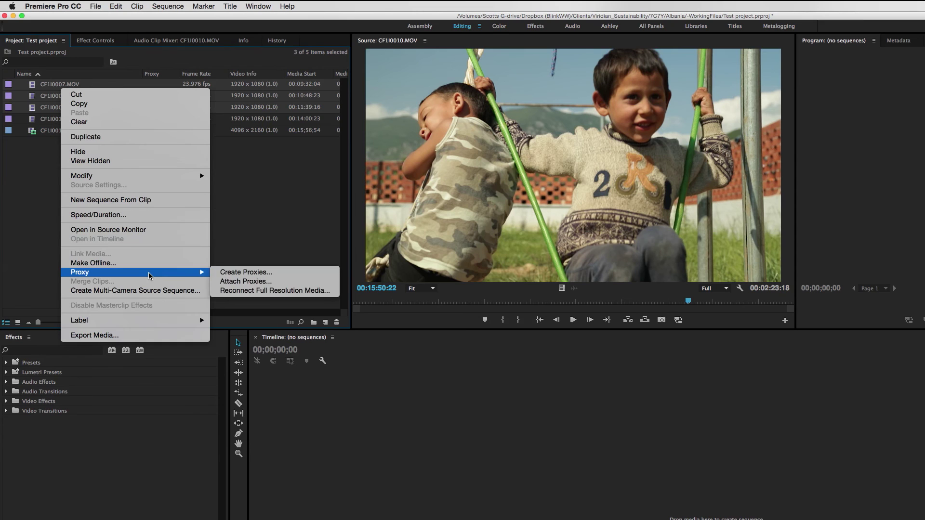
left_click(248, 273)
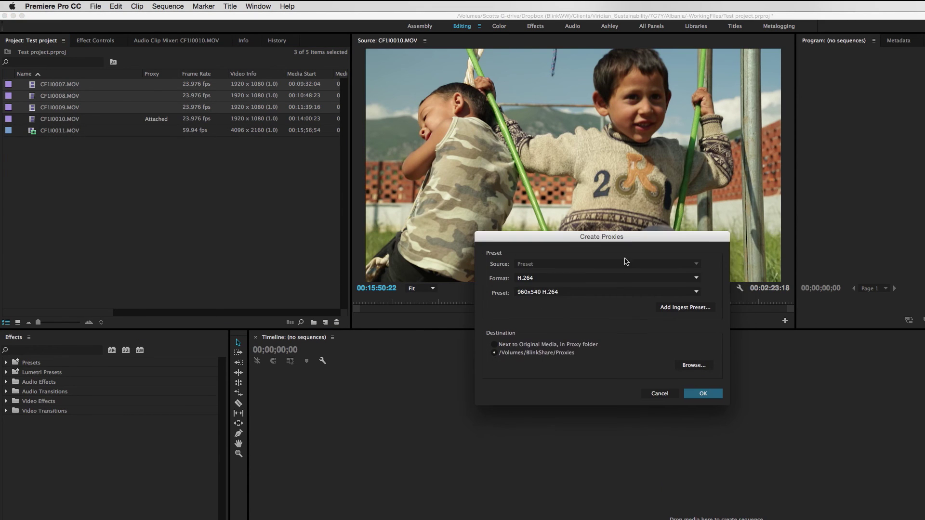
left_click(703, 394)
key("super+Tab")
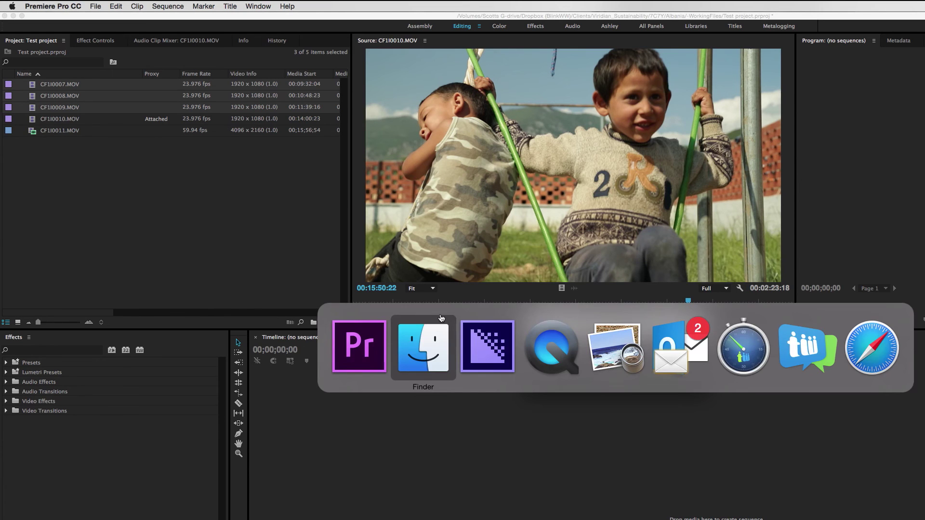
Step: Stop the running queue and reset the CF1I0009 job back to Ready
left_click(487, 349)
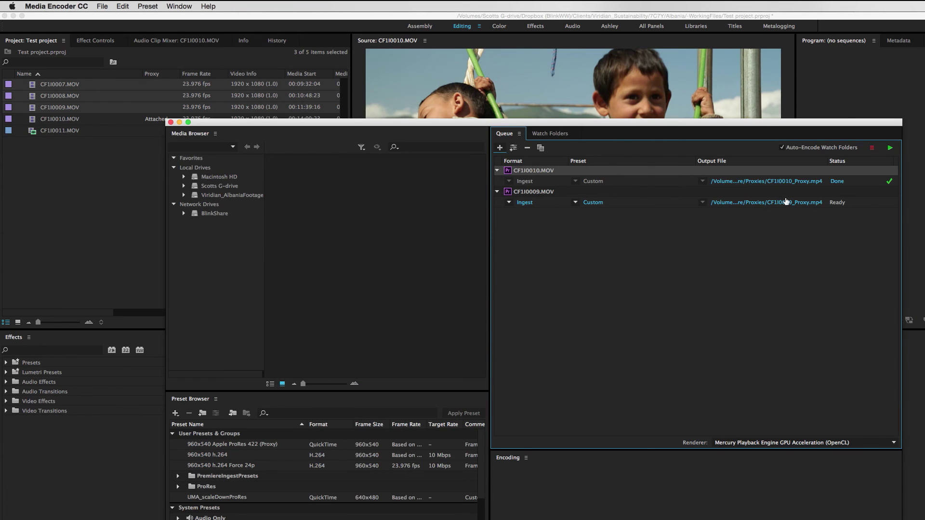
left_click(872, 148)
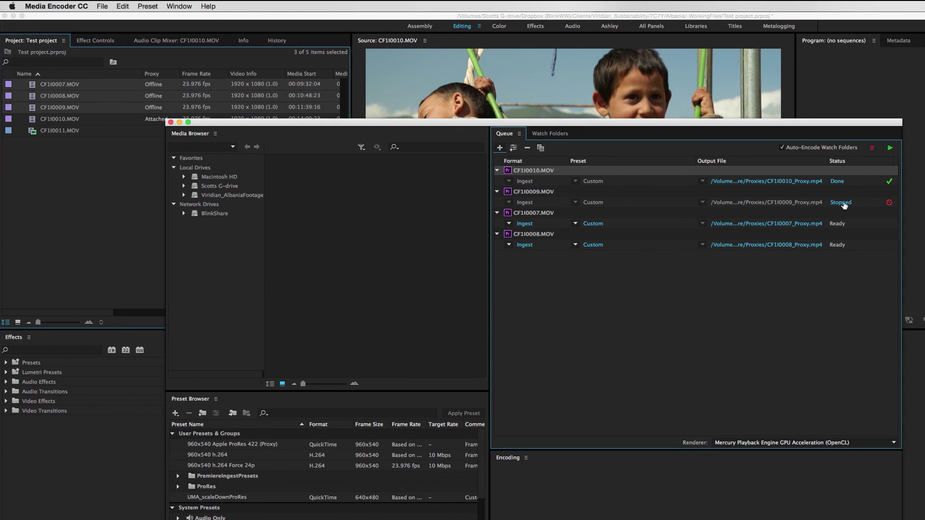
left_click(612, 191)
right_click(614, 192)
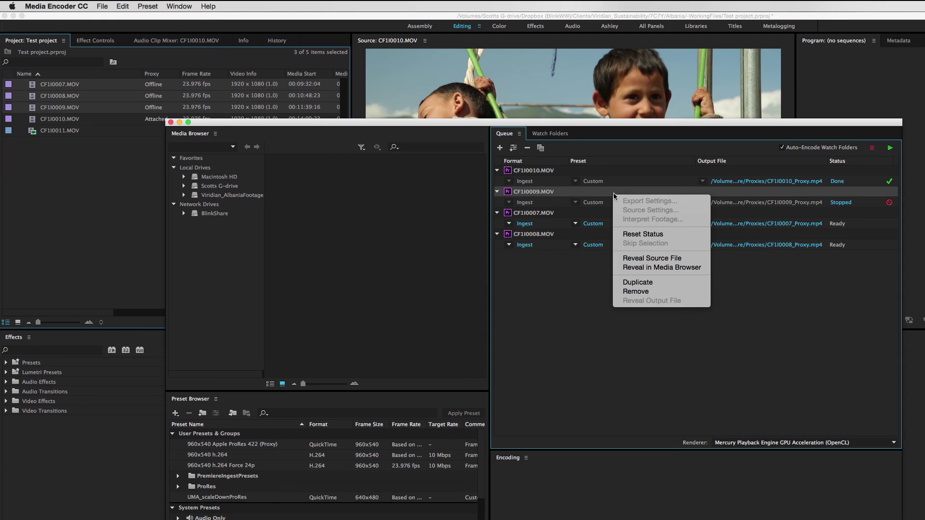
left_click(661, 236)
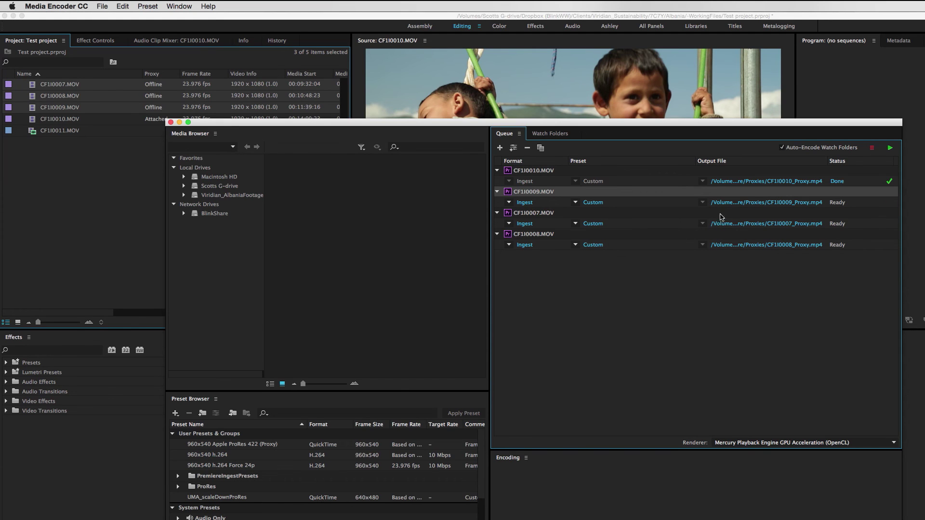
Step: Interpret the three pending proxy jobs at 23.976 fps and start the queue
left_click(545, 236, "shift")
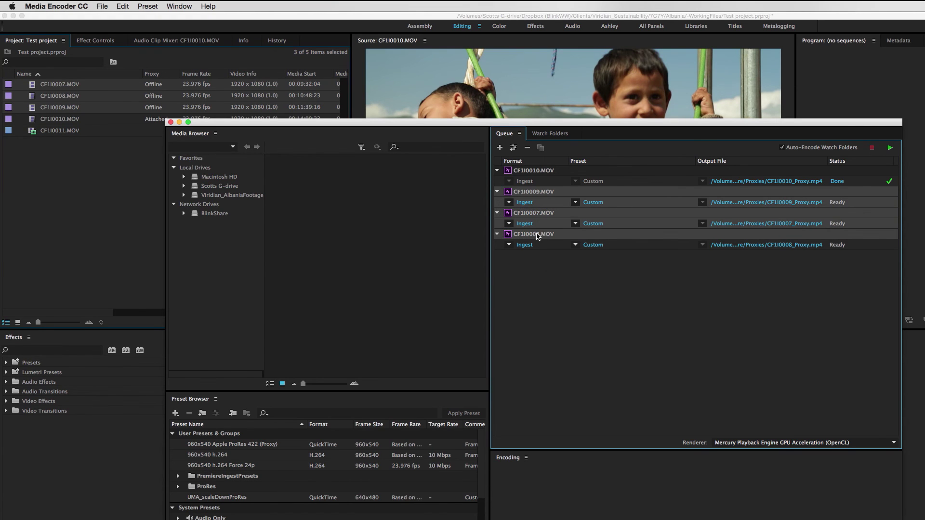
right_click(538, 237)
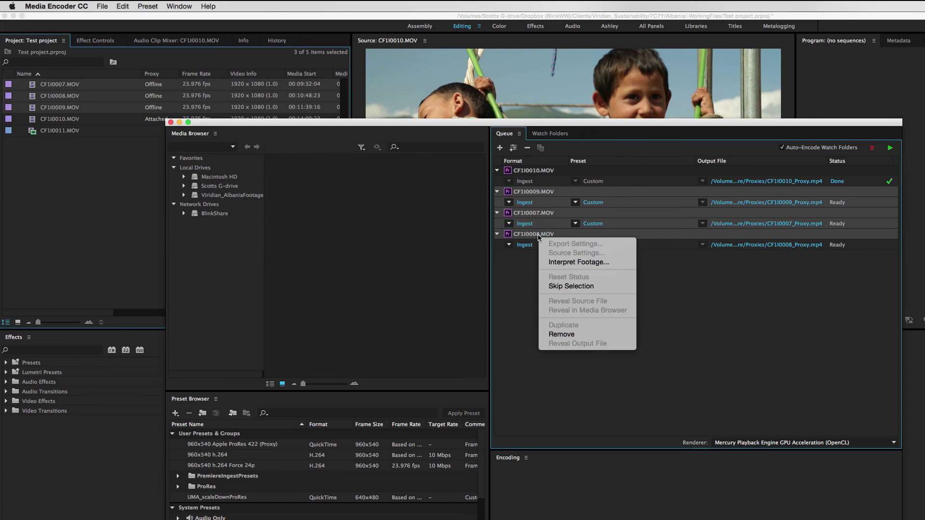
left_click(580, 263)
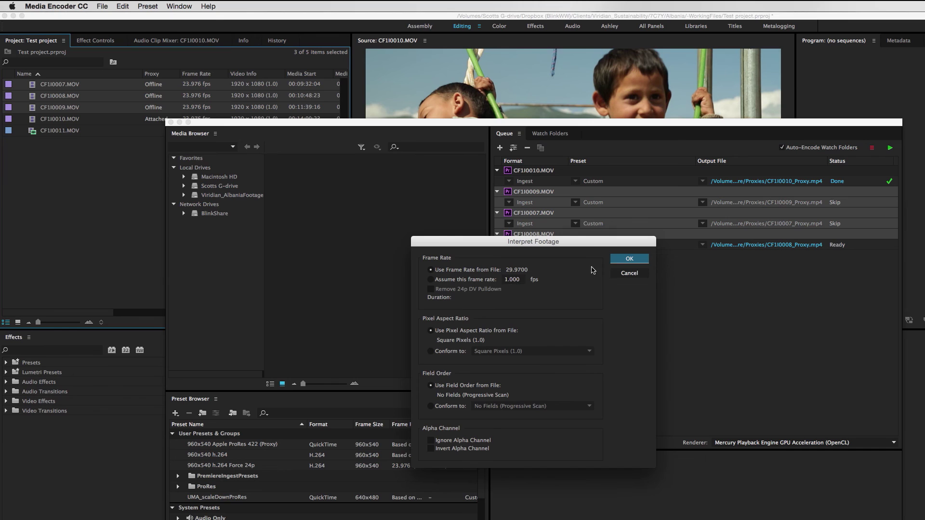
left_click(463, 279)
type("23.976")
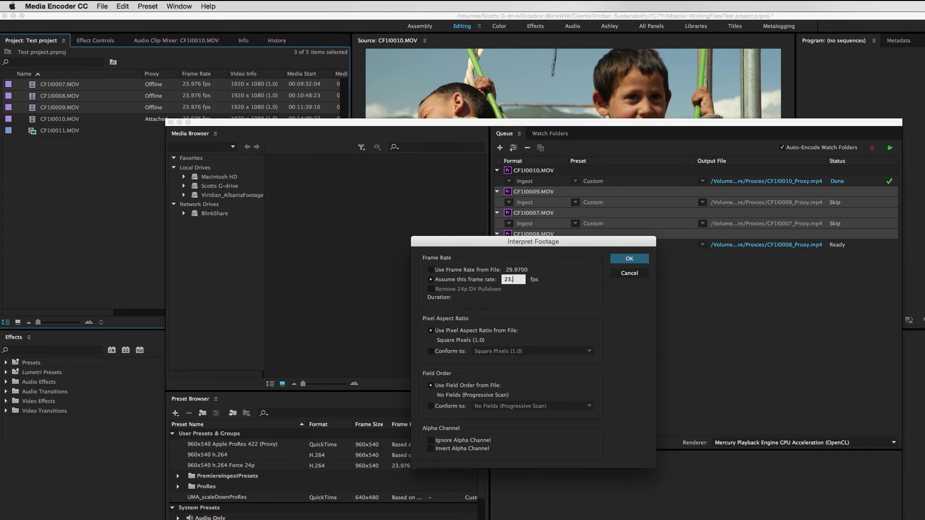
left_click(629, 260)
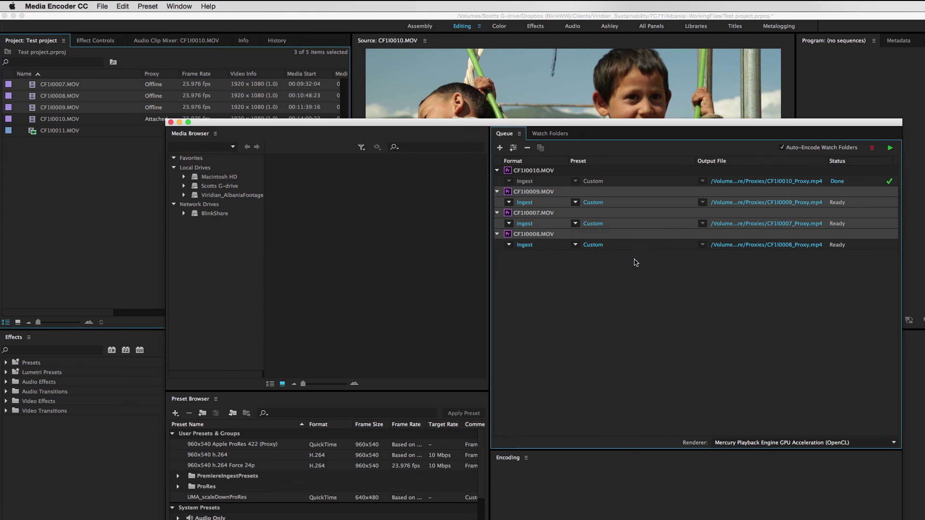
left_click(890, 148)
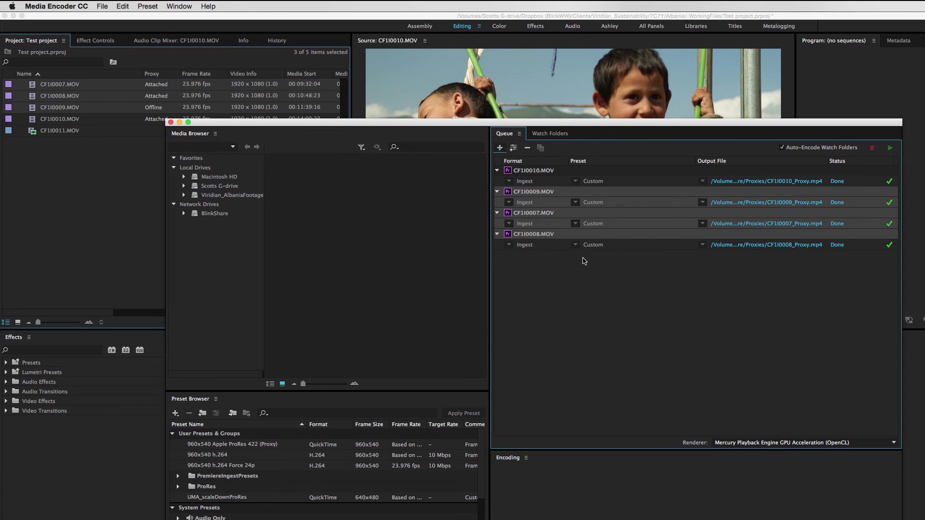
Step: Return to Premiere Pro after the proxy encodes finish
key("super+Tab")
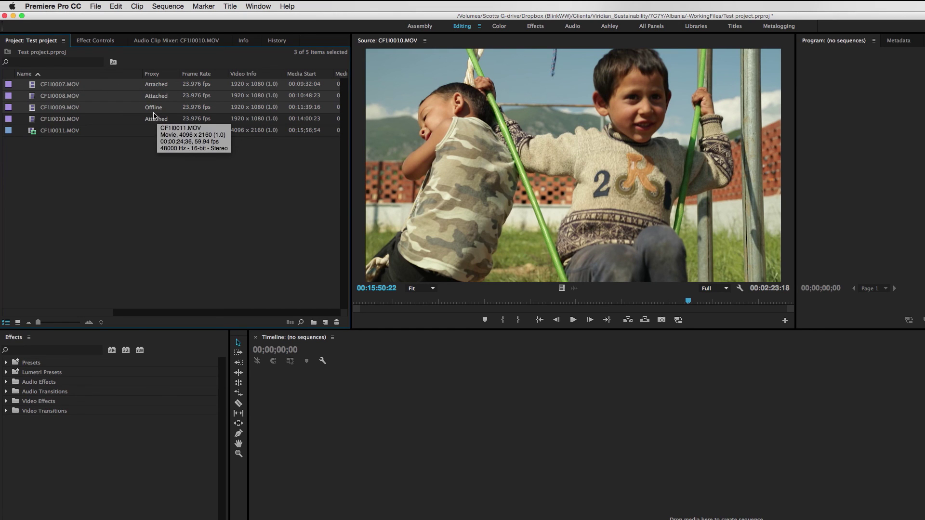
Step: Load CF1I0008.MOV in the Source monitor, scrub to 00:11:35:04 and turn proxies off
left_click(155, 143)
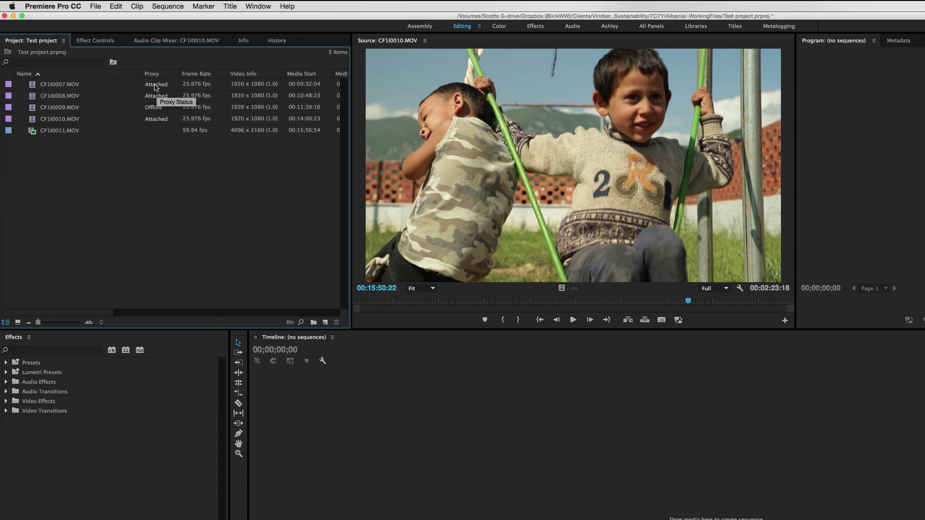
double_click(34, 97)
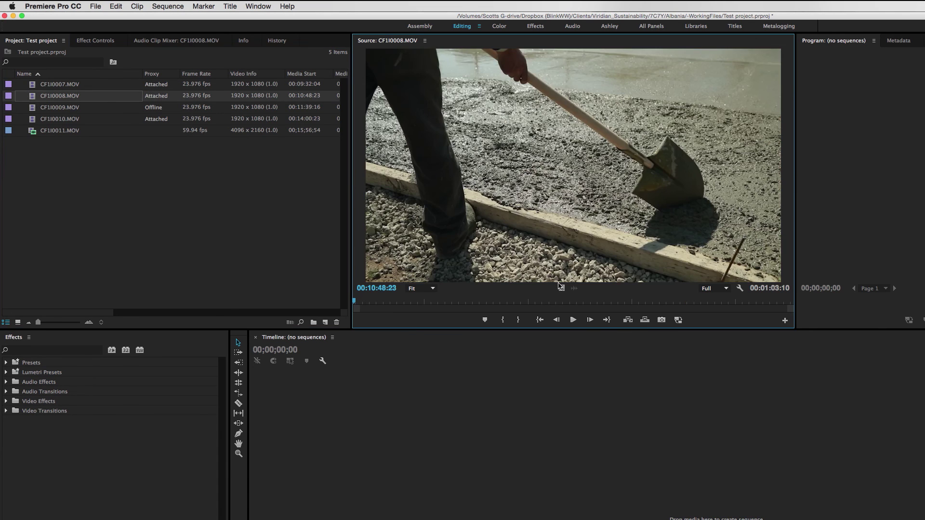
left_click_drag(497, 301, 590, 301)
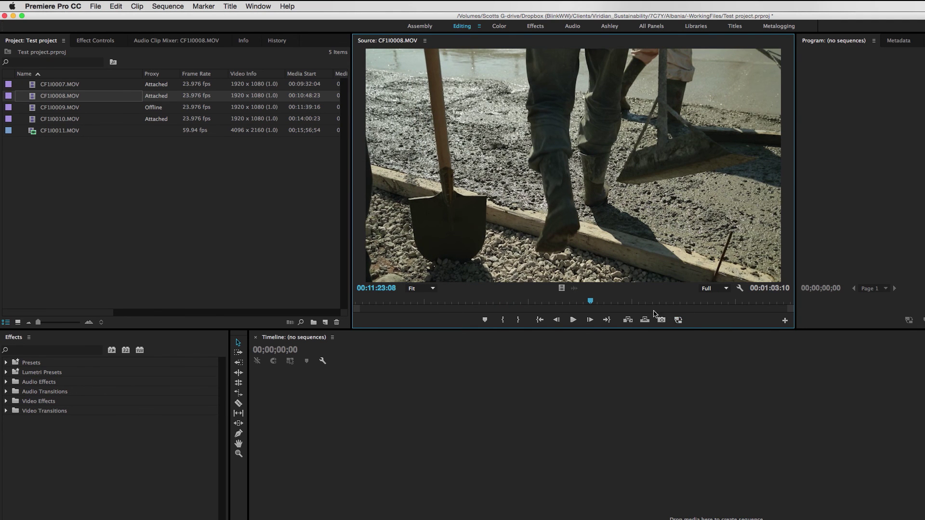
left_click_drag(650, 301, 677, 318)
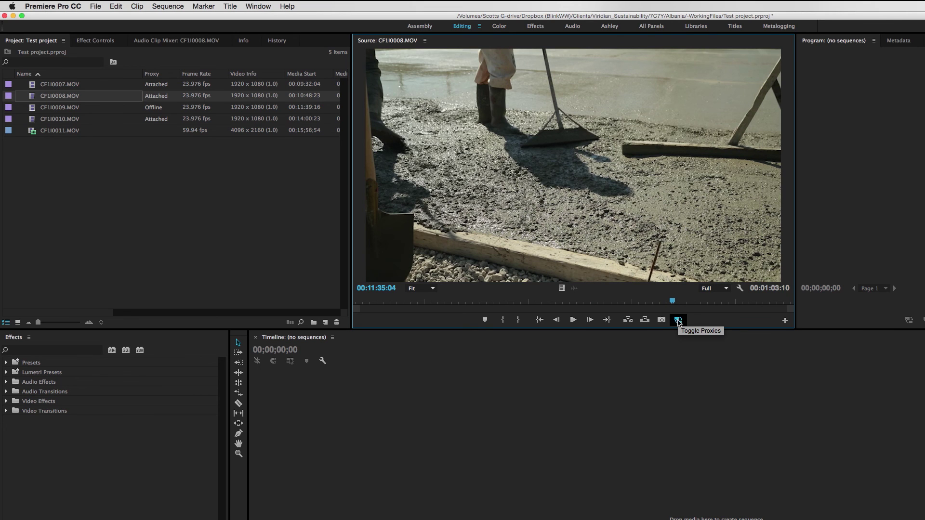
left_click(678, 320)
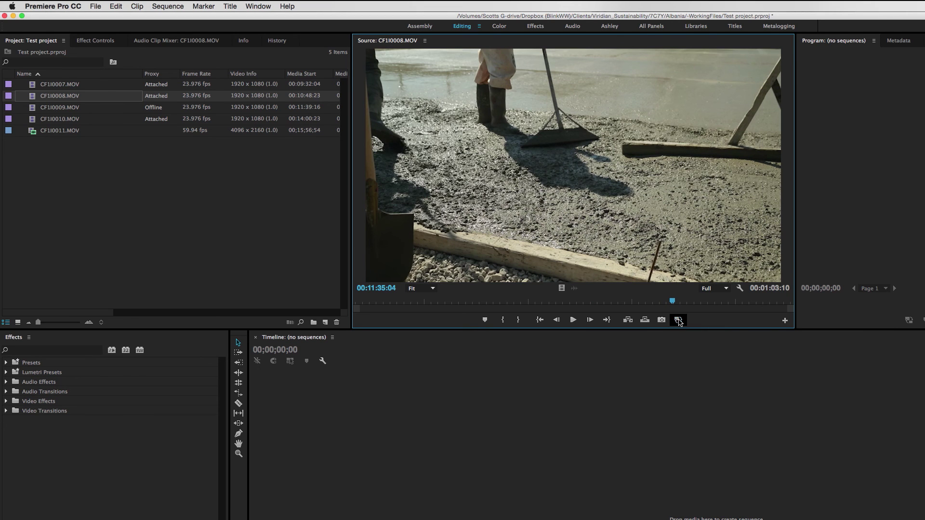
left_click(54, 107)
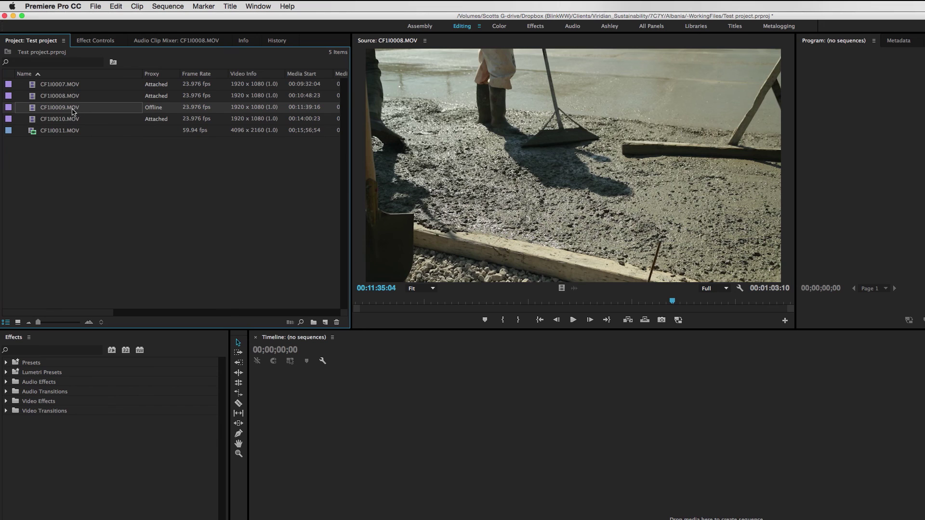
Step: Attach CF1I0009_Proxy.mp4 from BlinkShare/Proxies to CF1I0009.MOV and load the clip for viewing
right_click(60, 112)
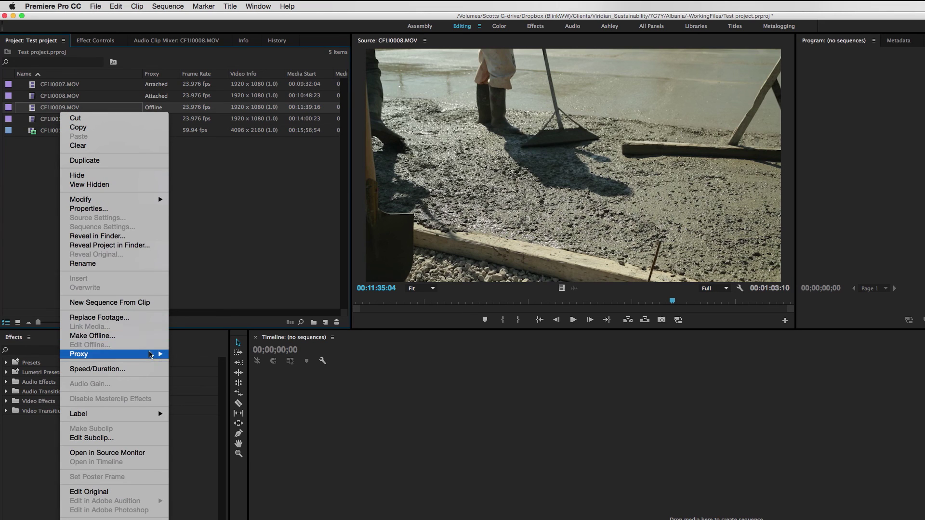
mouse_move(118, 354)
left_click(205, 363)
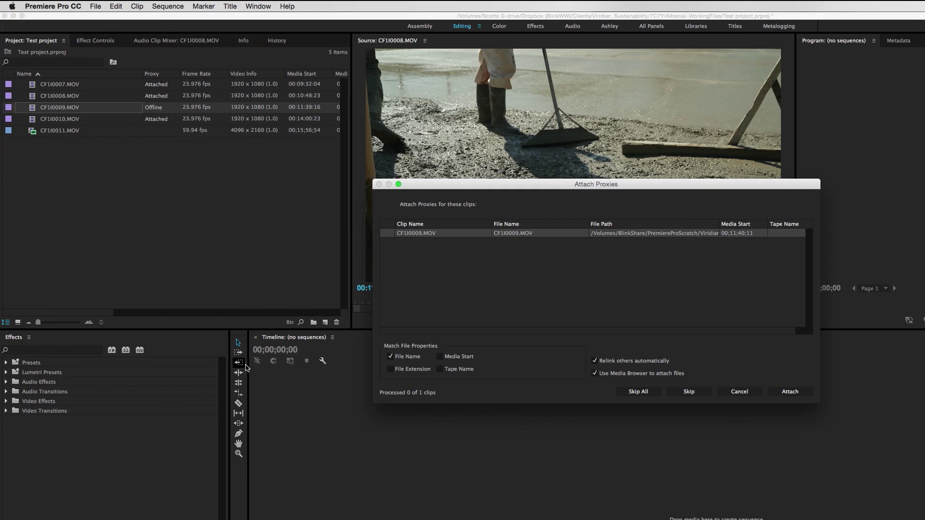
left_click(790, 392)
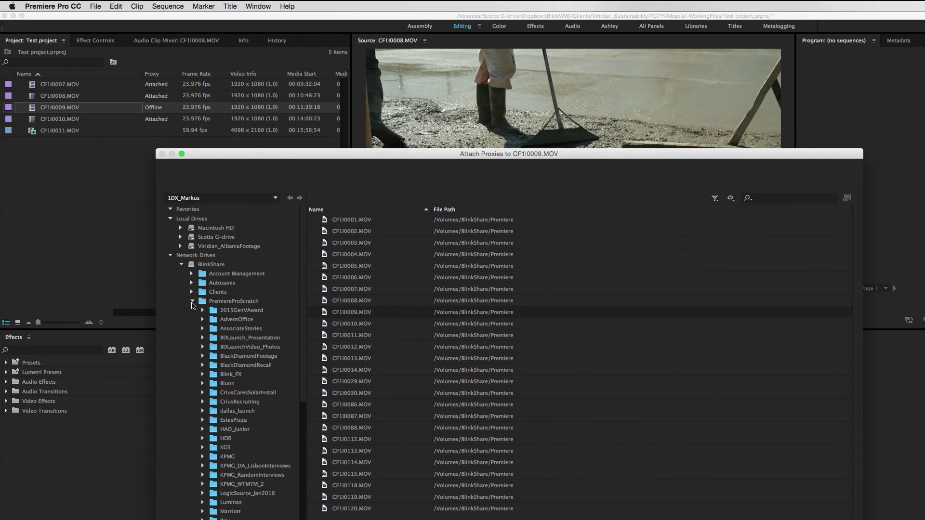
left_click(192, 301)
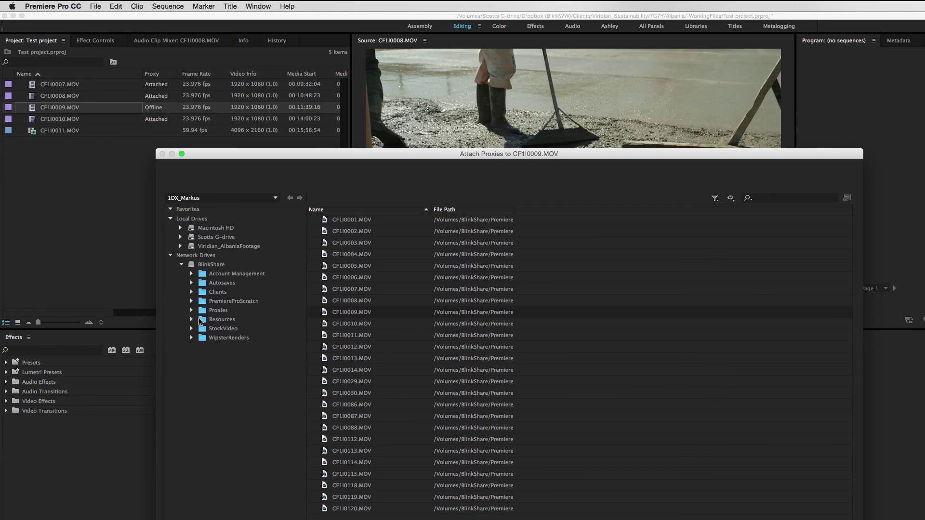
left_click(204, 311)
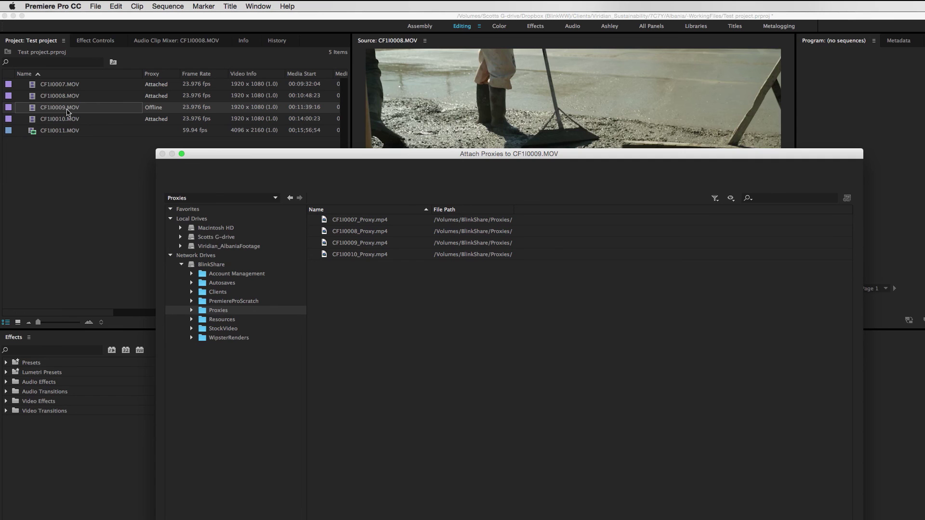
left_click(357, 245)
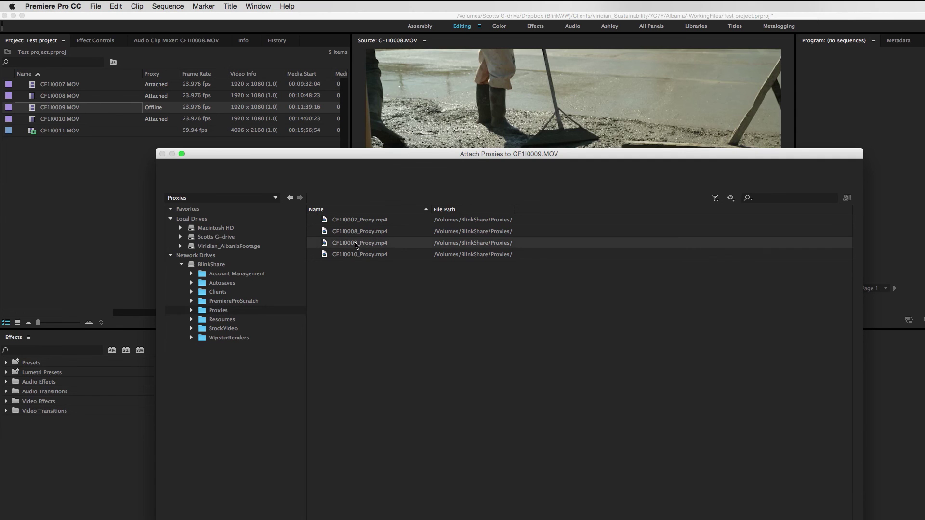
left_click(824, 493)
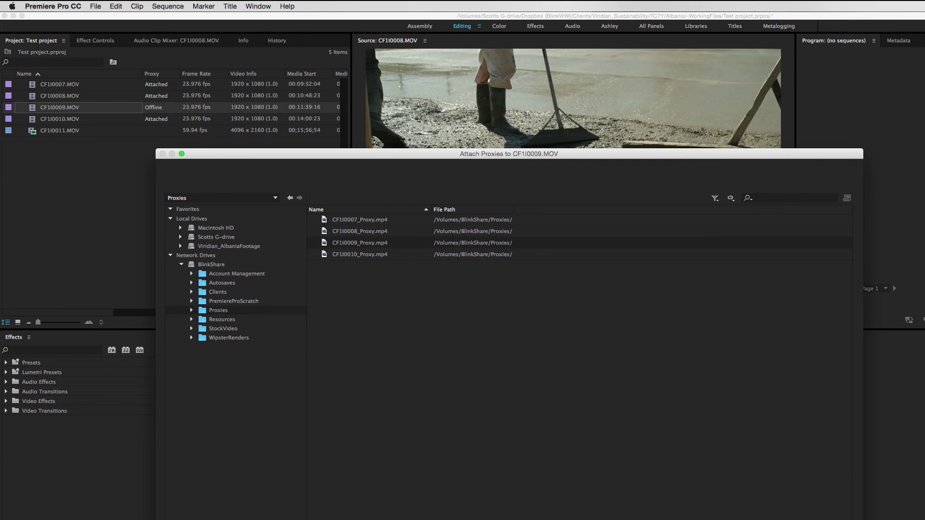
double_click(33, 108)
Step: Compare CF1I0009's proxy against full resolution at 00:13:53:18 by toggling proxies on and off
left_click(523, 301)
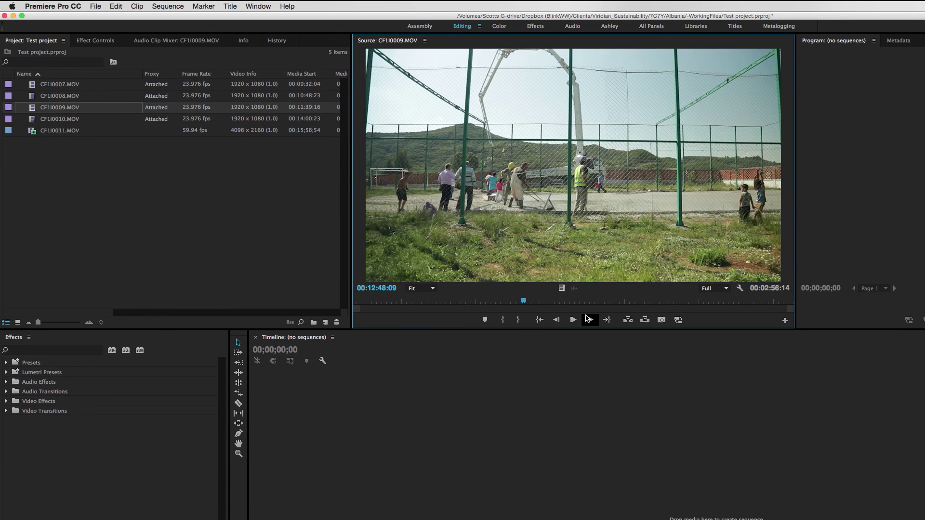
left_click(679, 320)
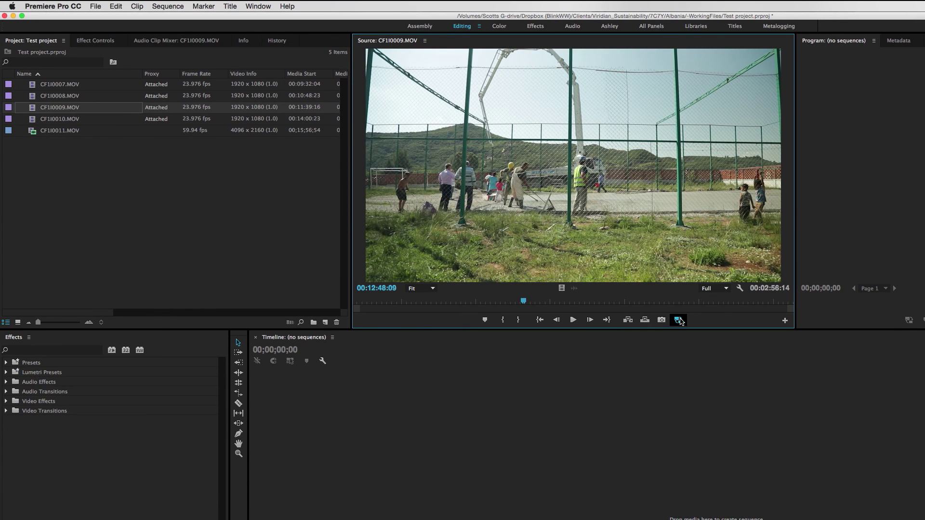
left_click(686, 300)
left_click(678, 320)
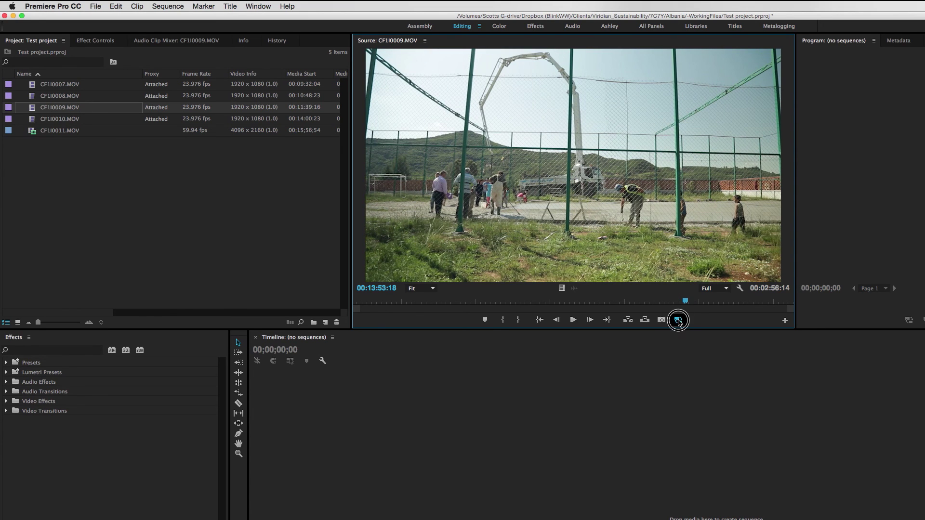